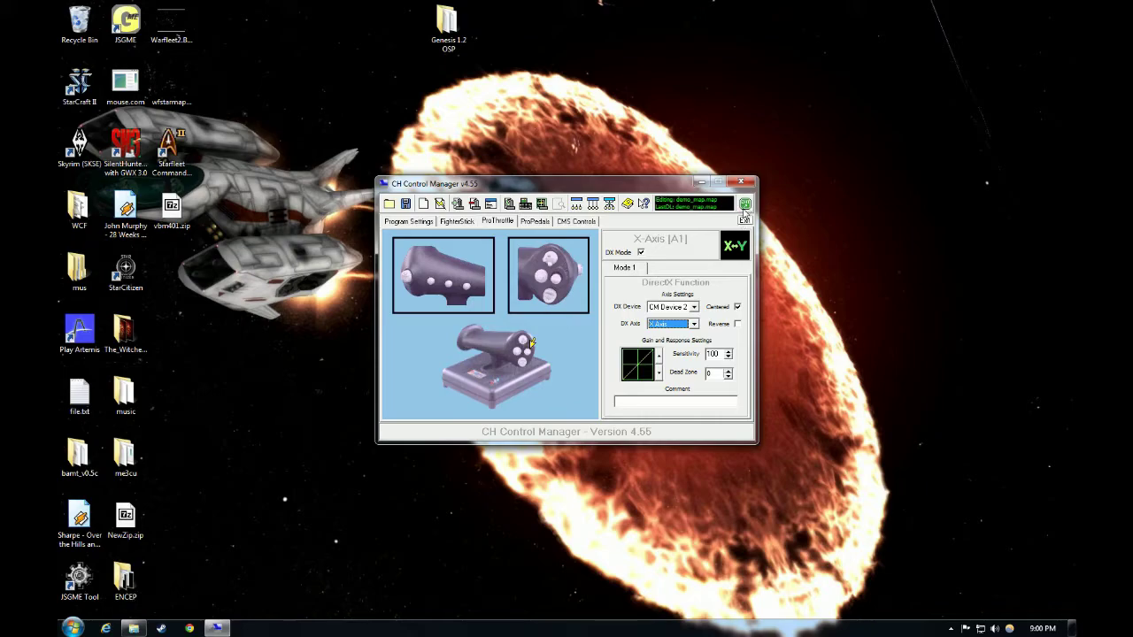
- Close CH Control Manager and switch to the SCJM folder in Windows Explorer, selecting SCJMapper.exe
click(746, 210)
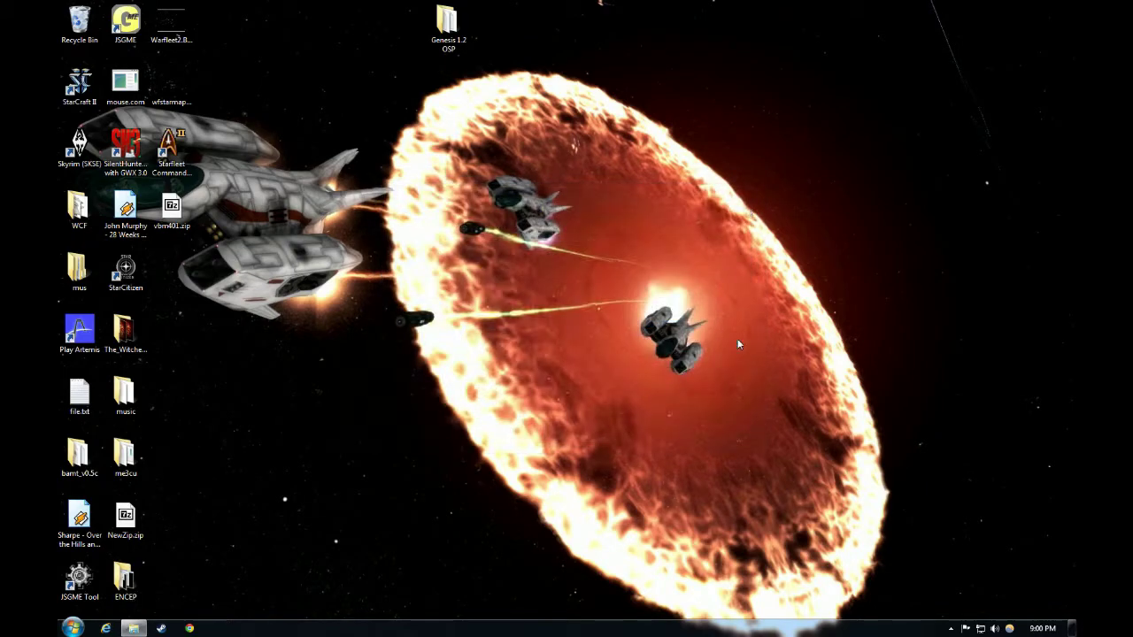
click(143, 629)
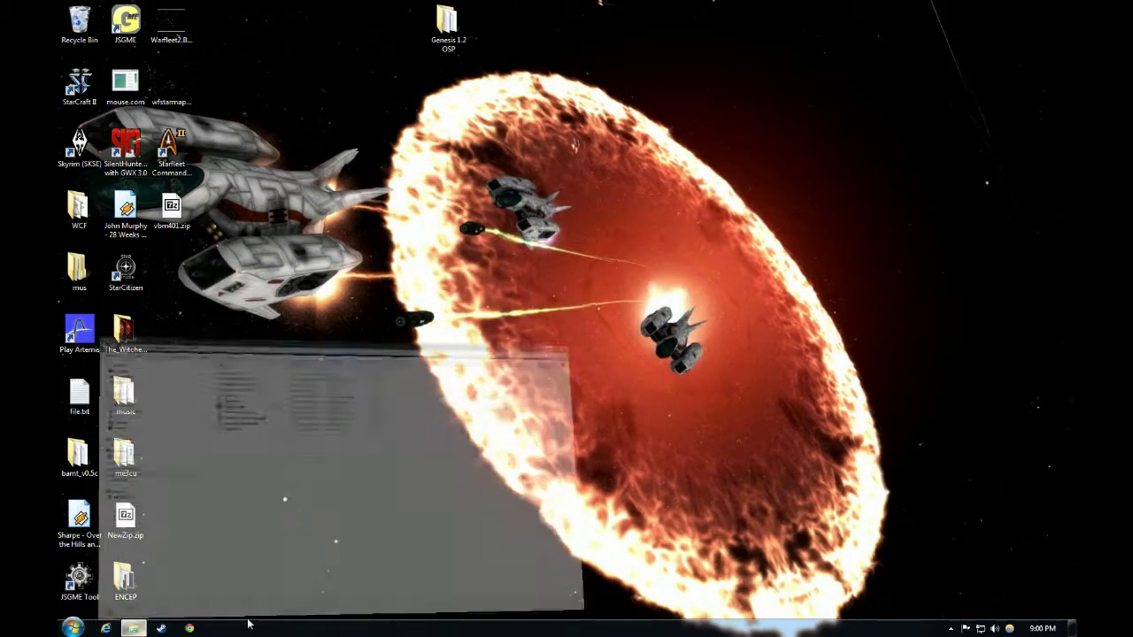
click(333, 155)
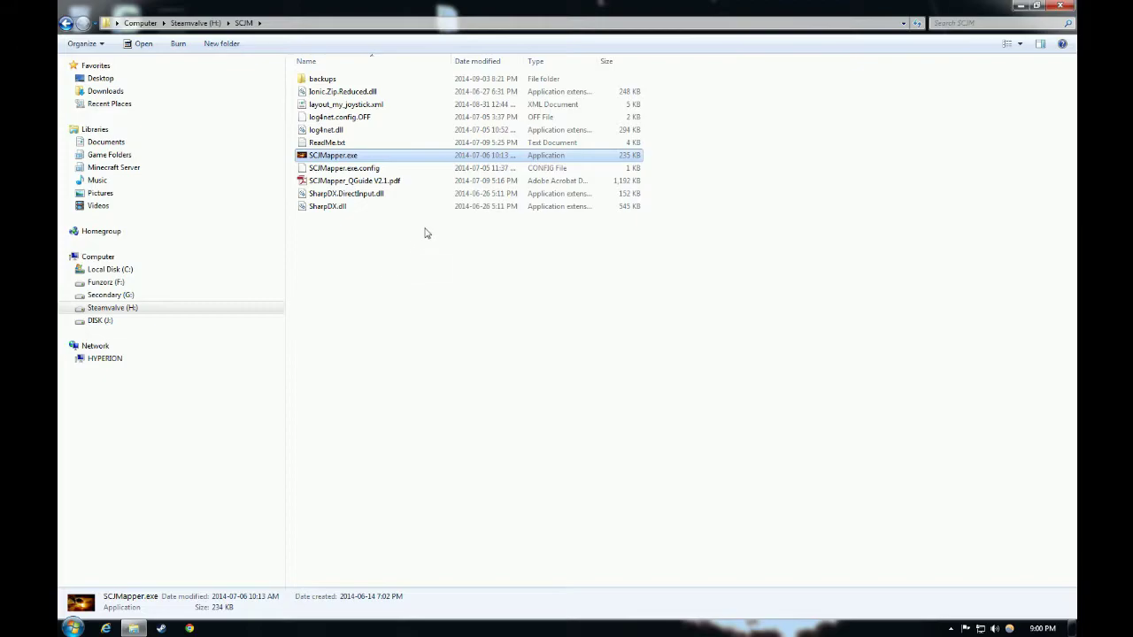
- Look through the SCJMapper_QGuide V2.1.pdf guide, including its workflow, XML area and feature pages, and close it
click(362, 182)
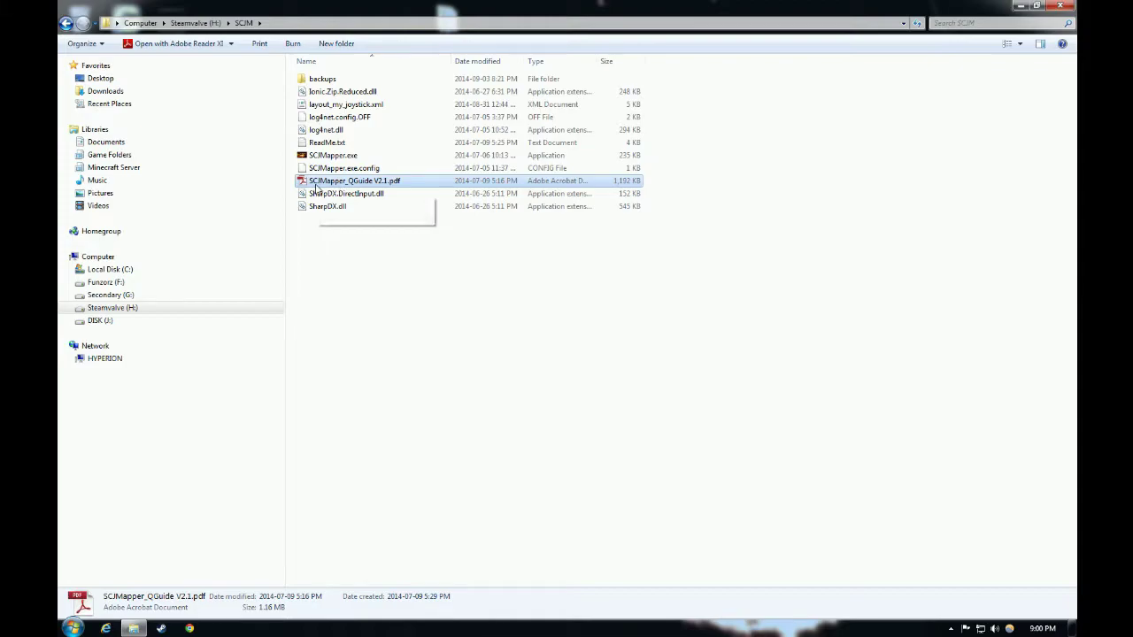
double_click(375, 185)
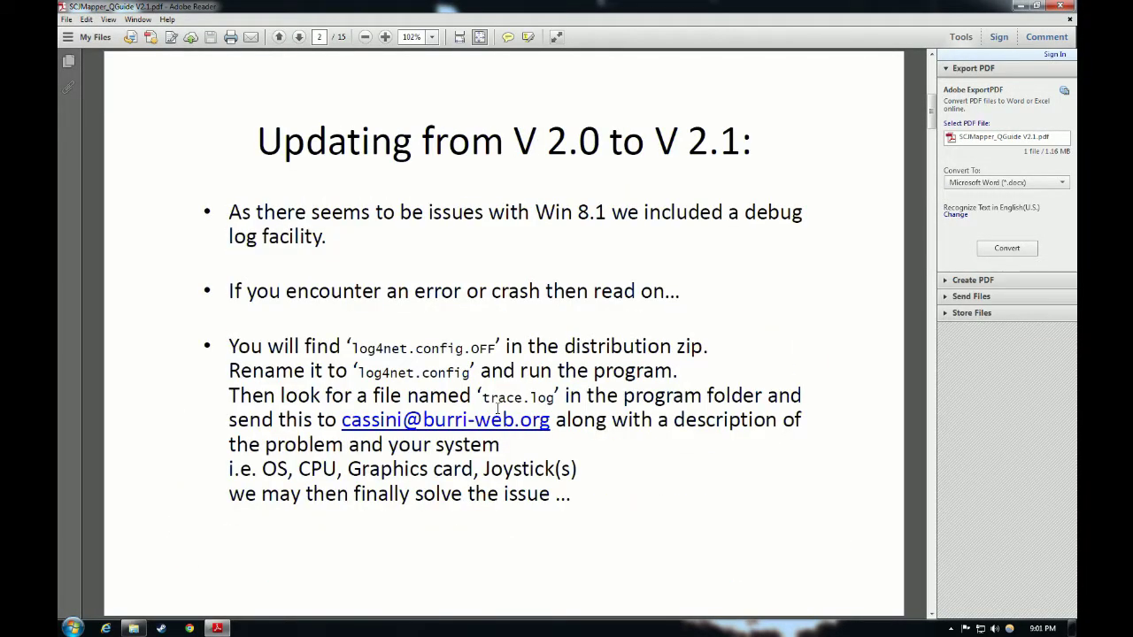
scroll(499, 414, down, 6)
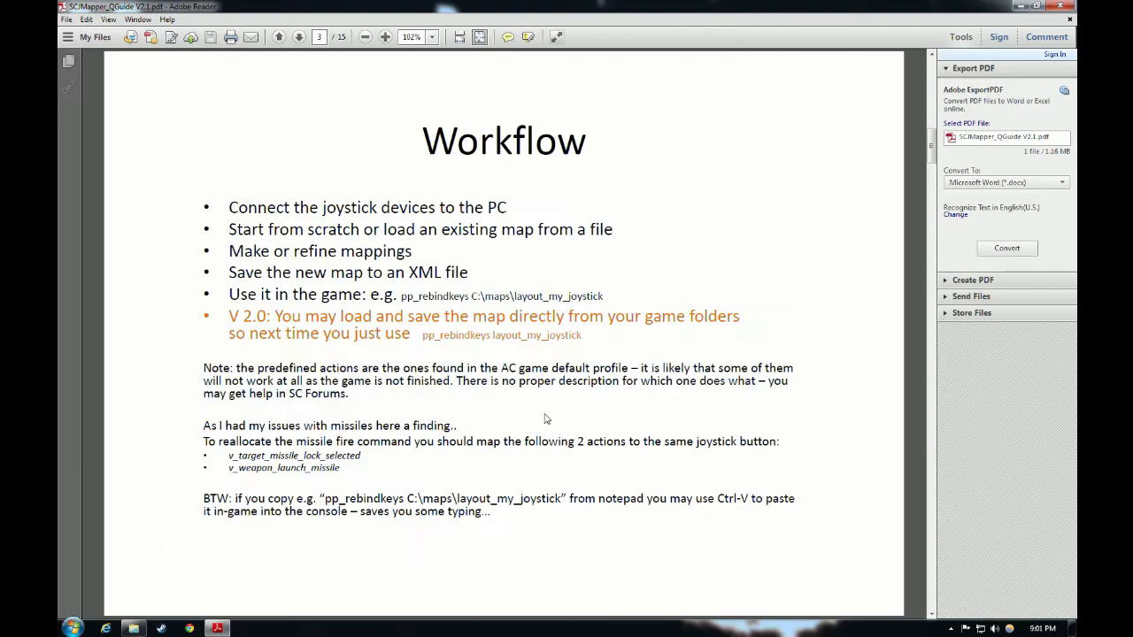
scroll(546, 420, down, 5)
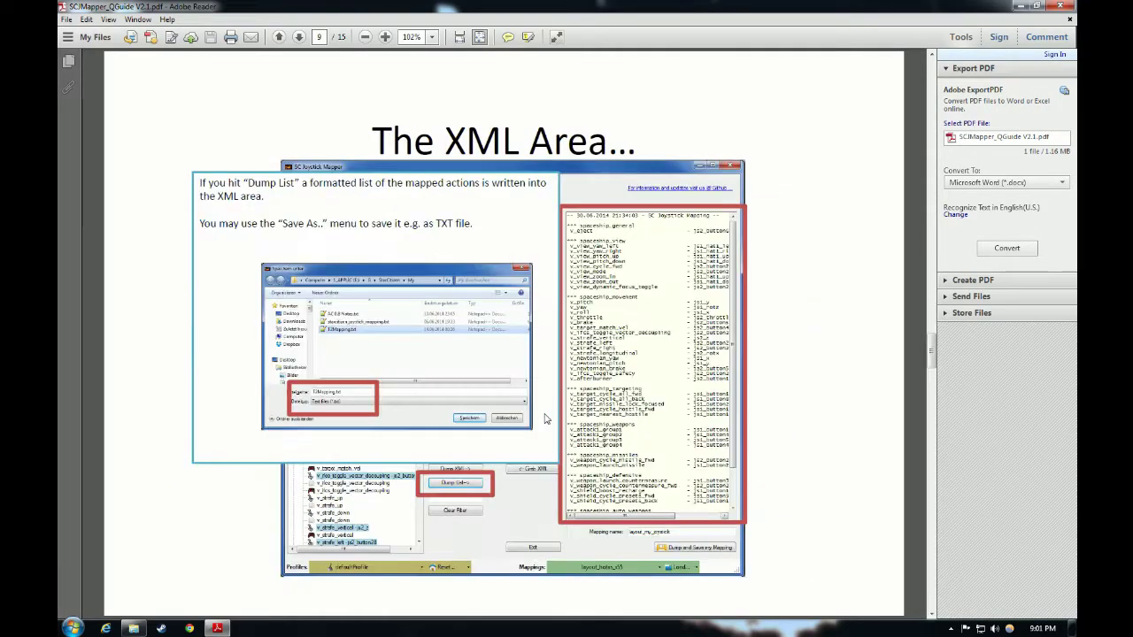
scroll(688, 476, down, 2)
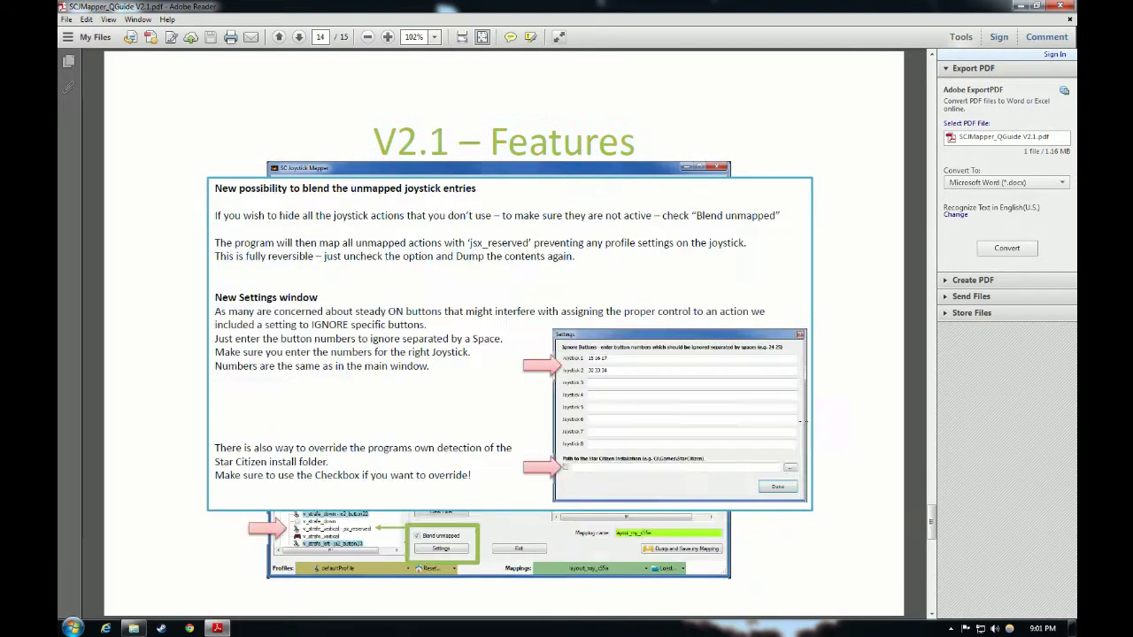
scroll(687, 476, up, 2)
scroll(687, 476, up, 8)
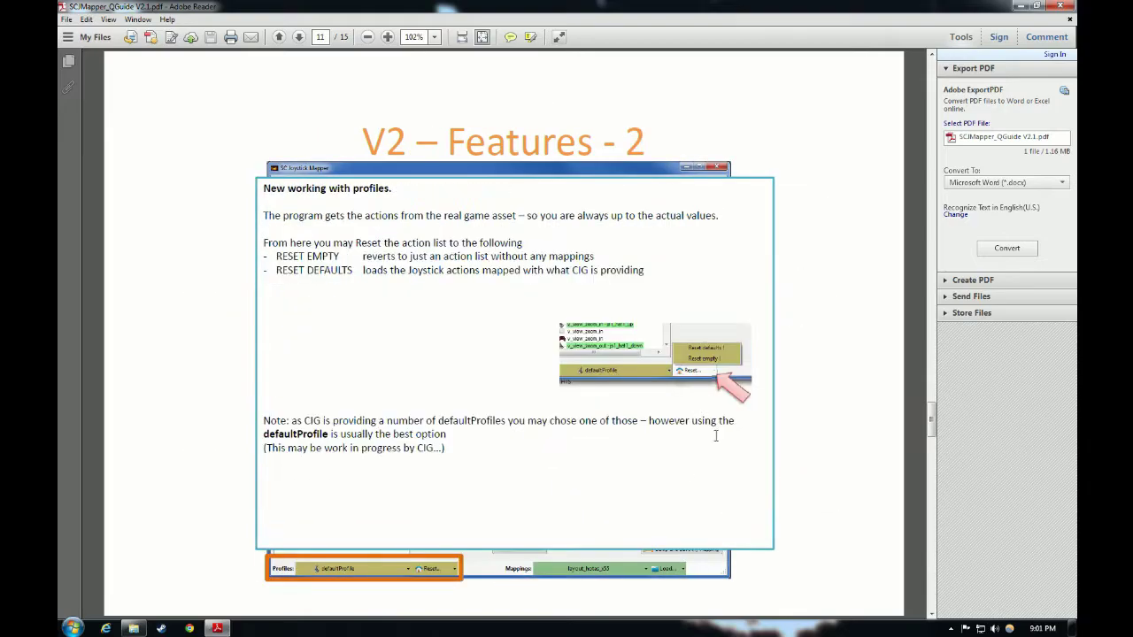
scroll(749, 404, up, 2)
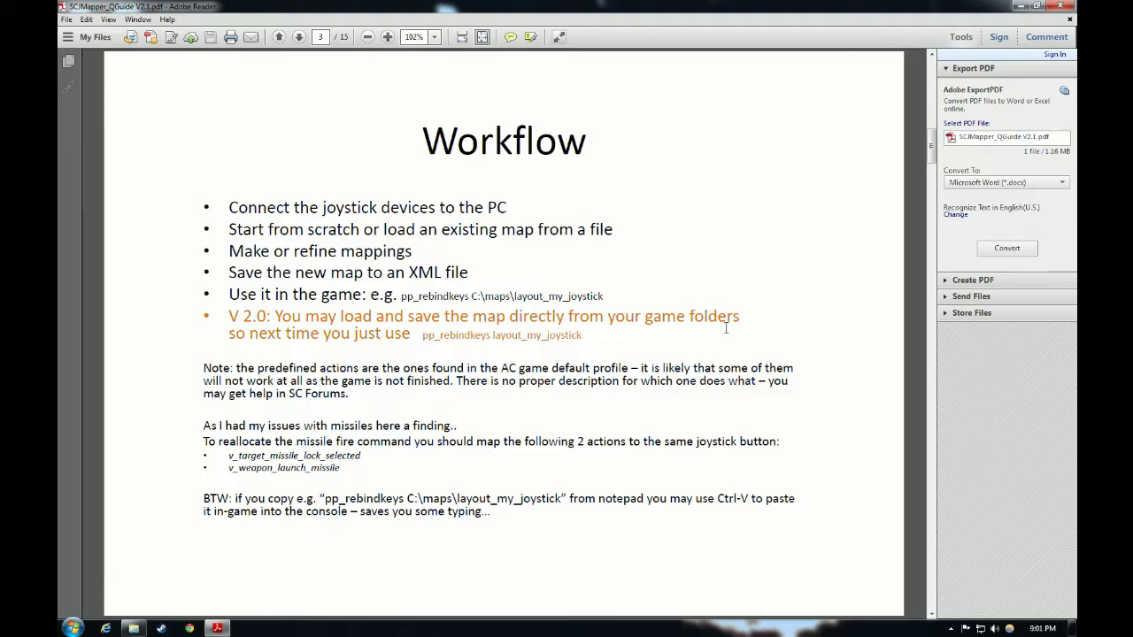
scroll(726, 329, down, 6)
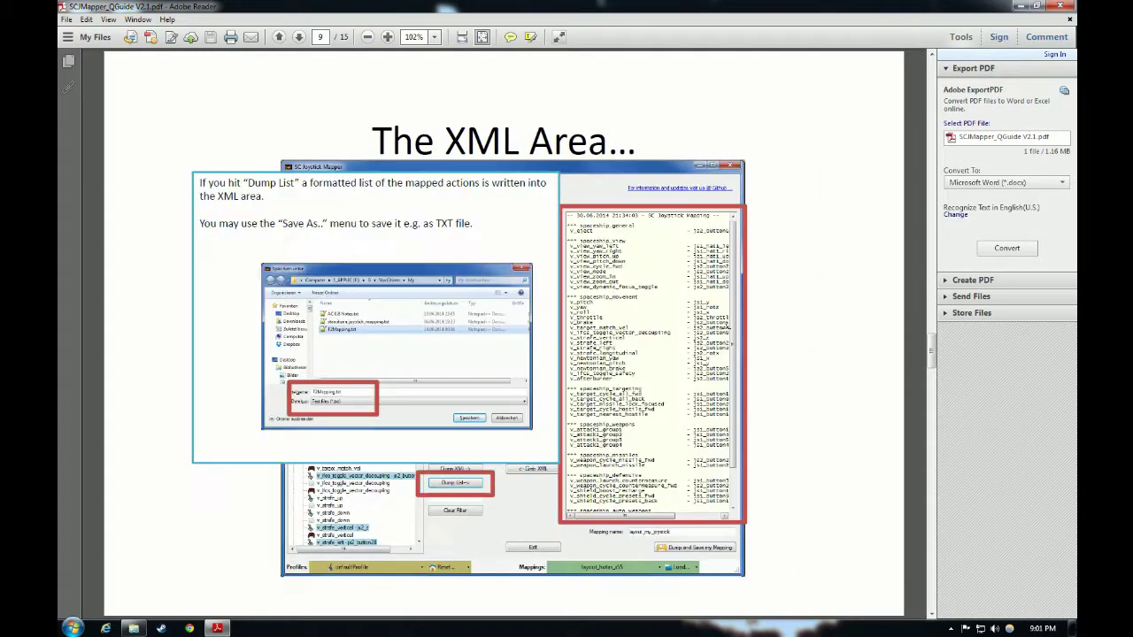
scroll(726, 328, down, 6)
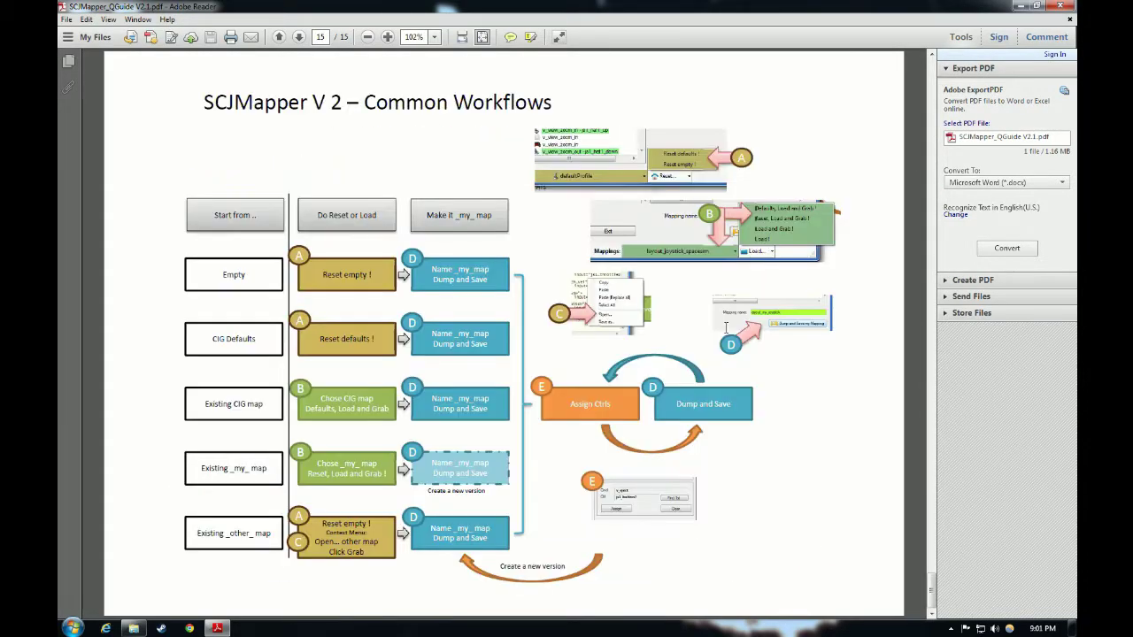
scroll(725, 329, up, 2)
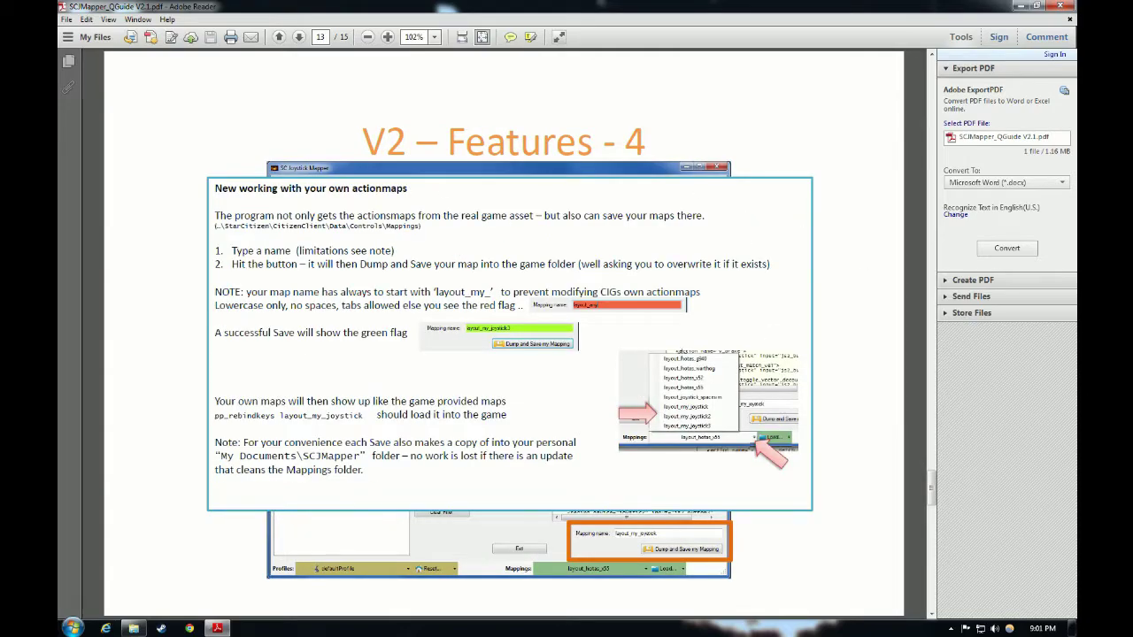
scroll(562, 372, up, 12)
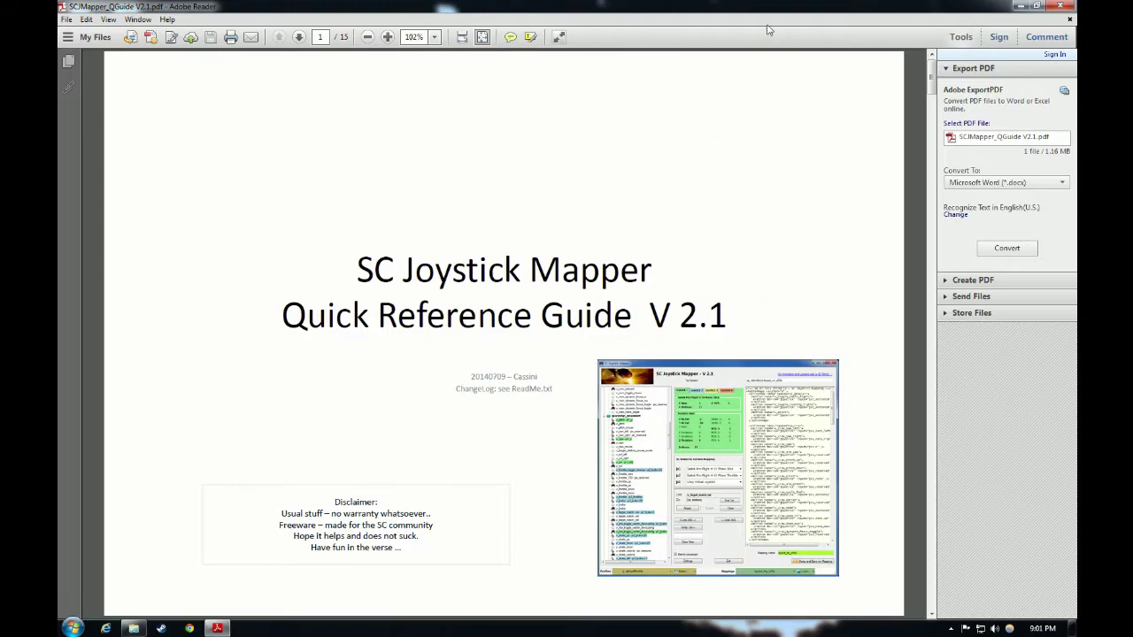
click(1062, 9)
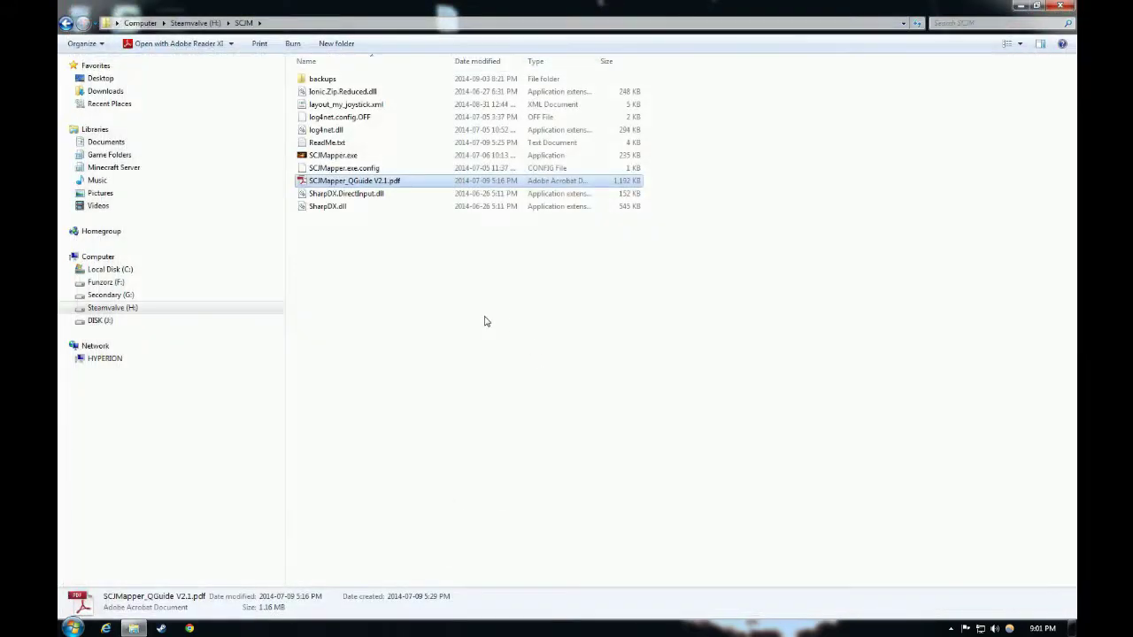
- Launch SCJMapper.exe and compare the device details of Joystick 1 and Joystick 2
click(365, 158)
double_click(353, 156)
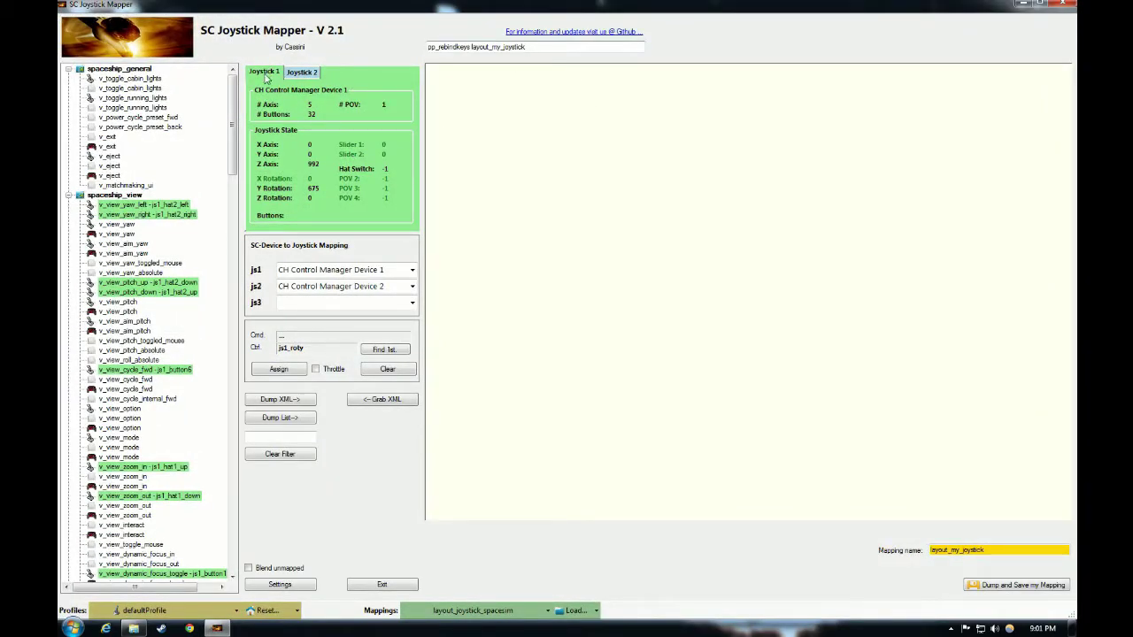
click(301, 72)
click(269, 74)
click(294, 73)
click(274, 75)
- Assign the js1_rotz control of the v_yaw action to the v_newtonian_yaw joystick action under spaceship_movement
drag(235, 160, 235, 257)
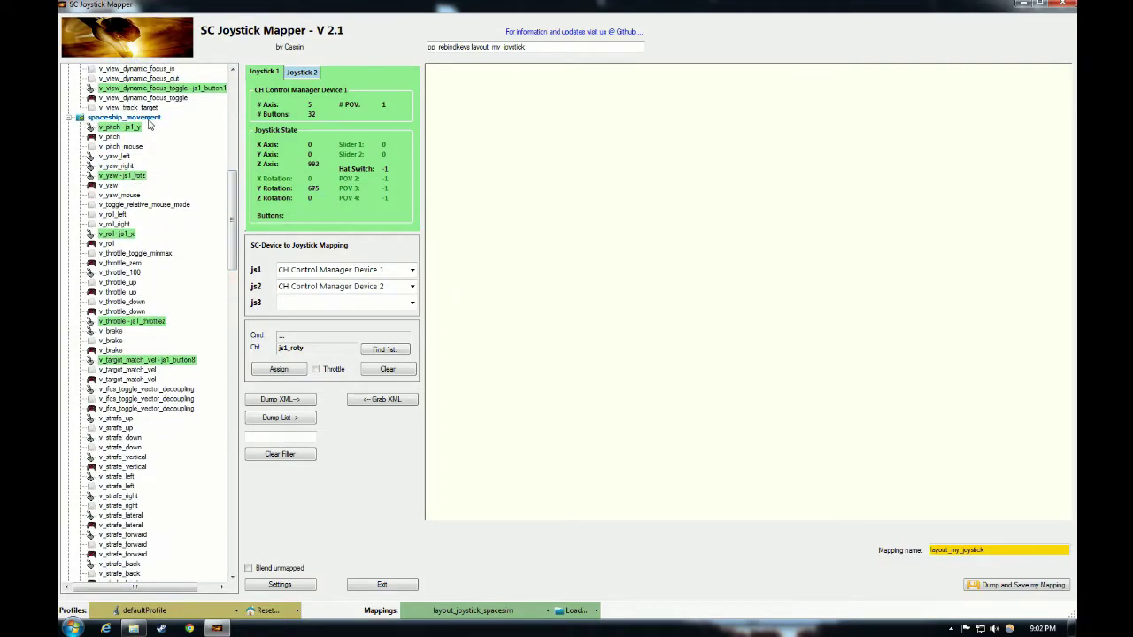
click(106, 177)
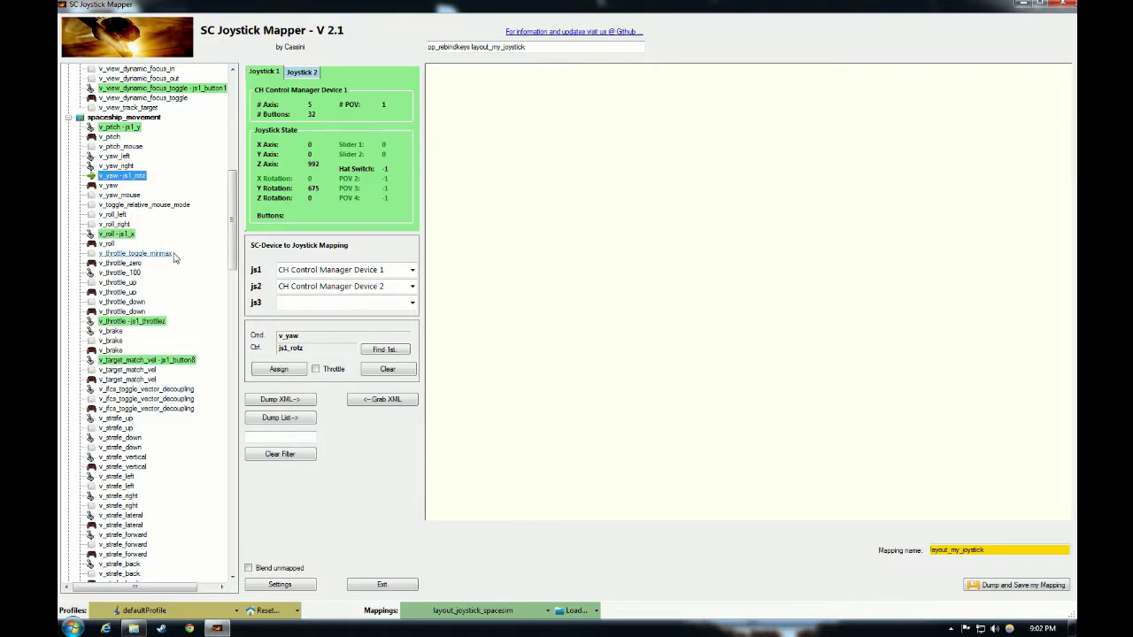
drag(236, 251, 234, 315)
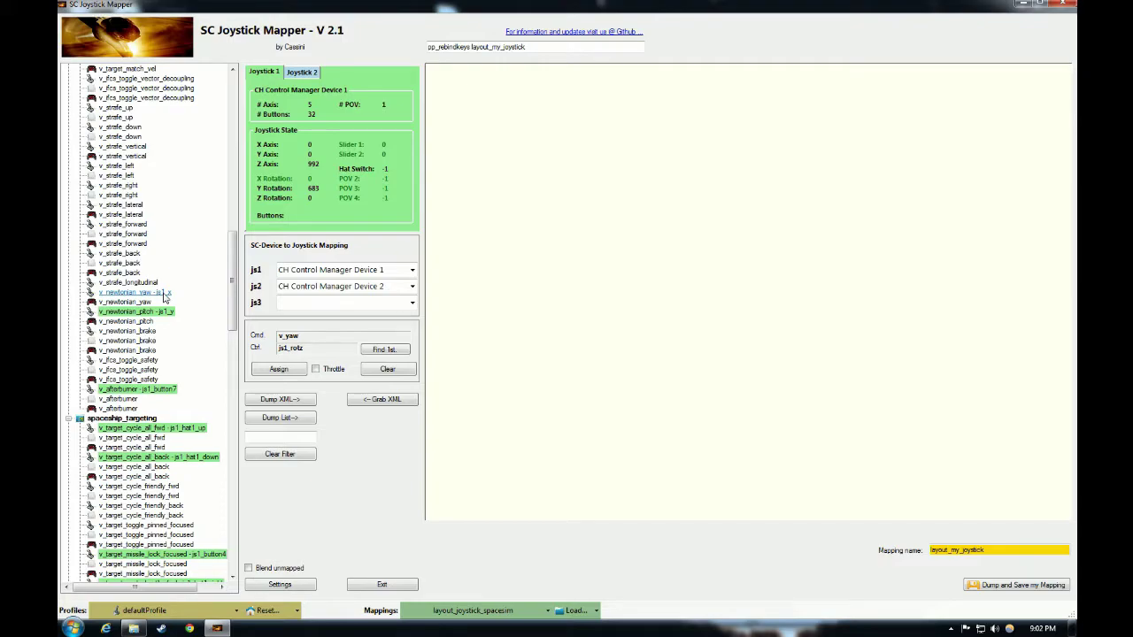
click(163, 296)
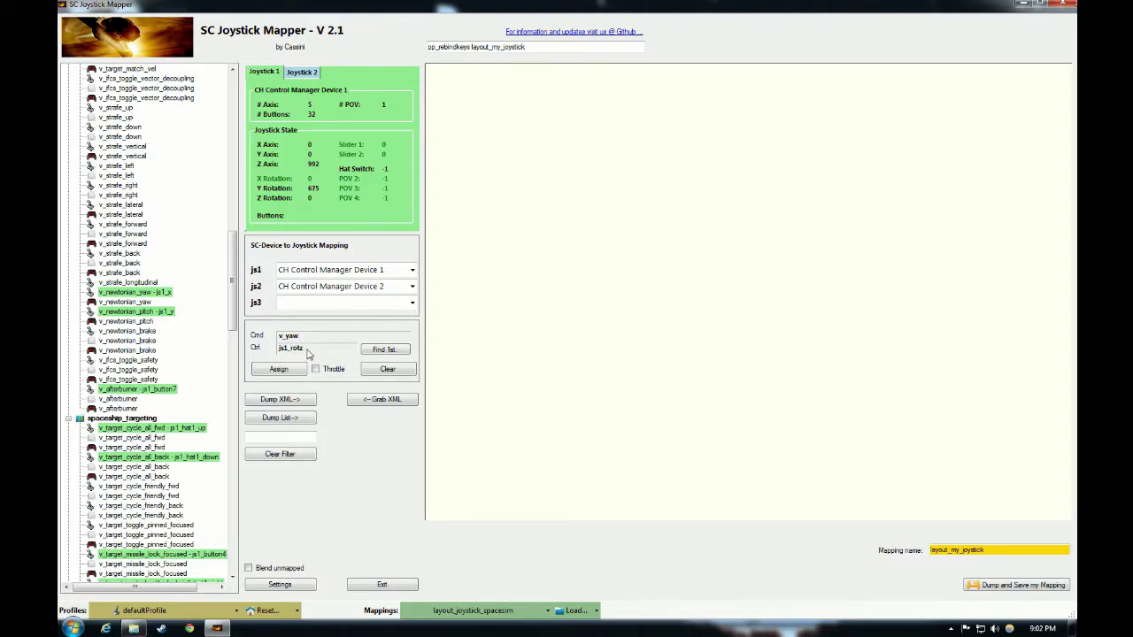
click(139, 293)
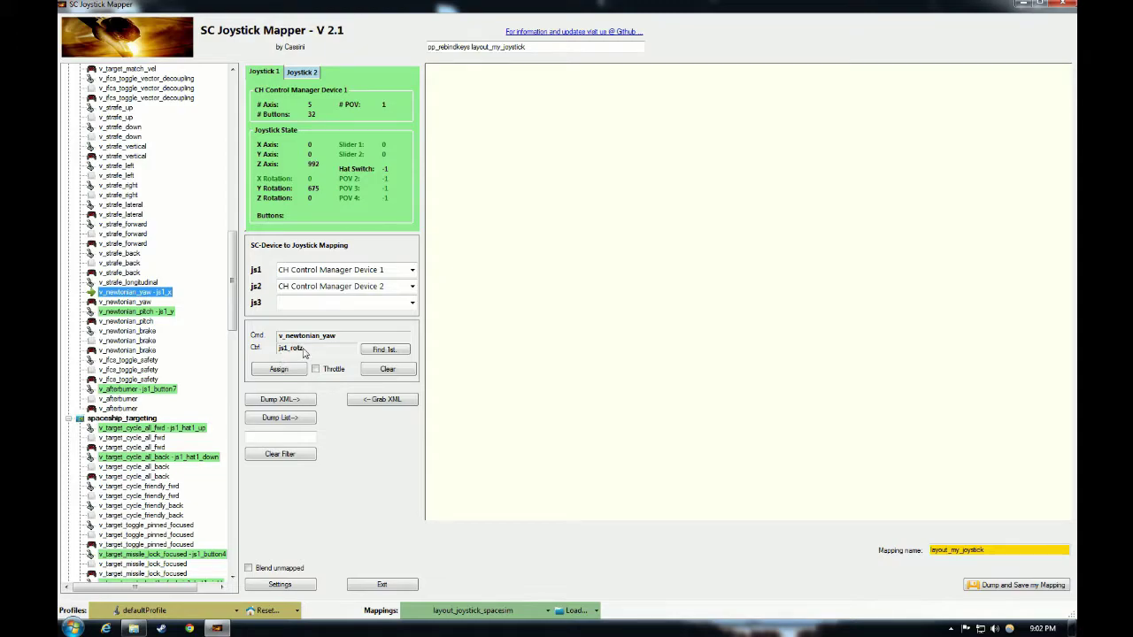
click(288, 373)
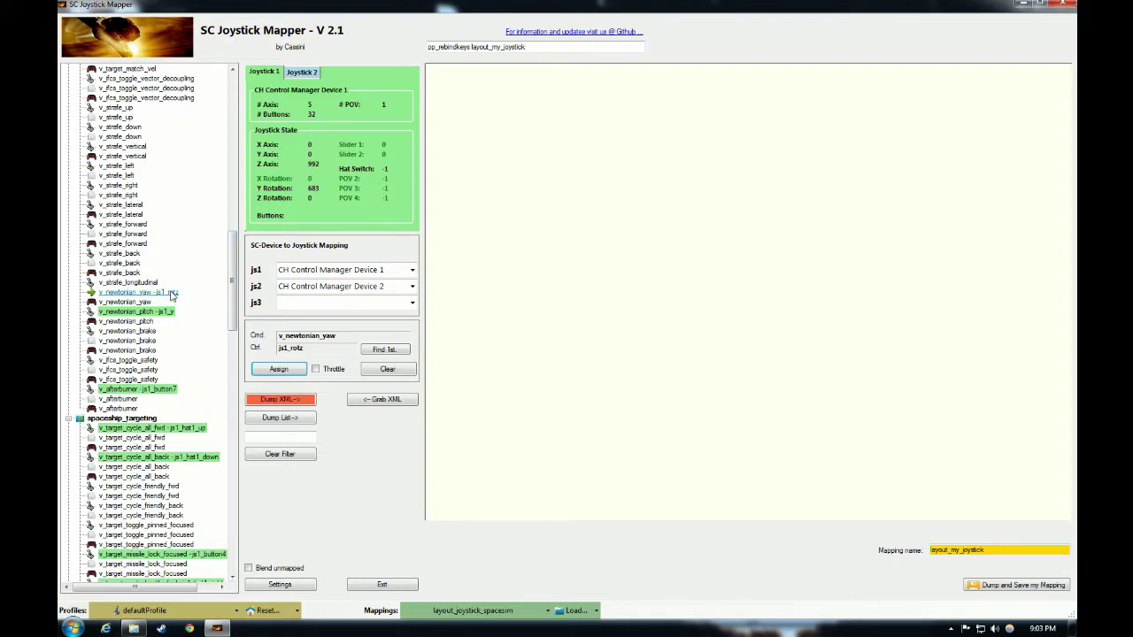
- Assign js2_y to the v_strafe_vertical joystick action and js2_x to the v_strafe_lateral joystick action
scroll(235, 277, up, 5)
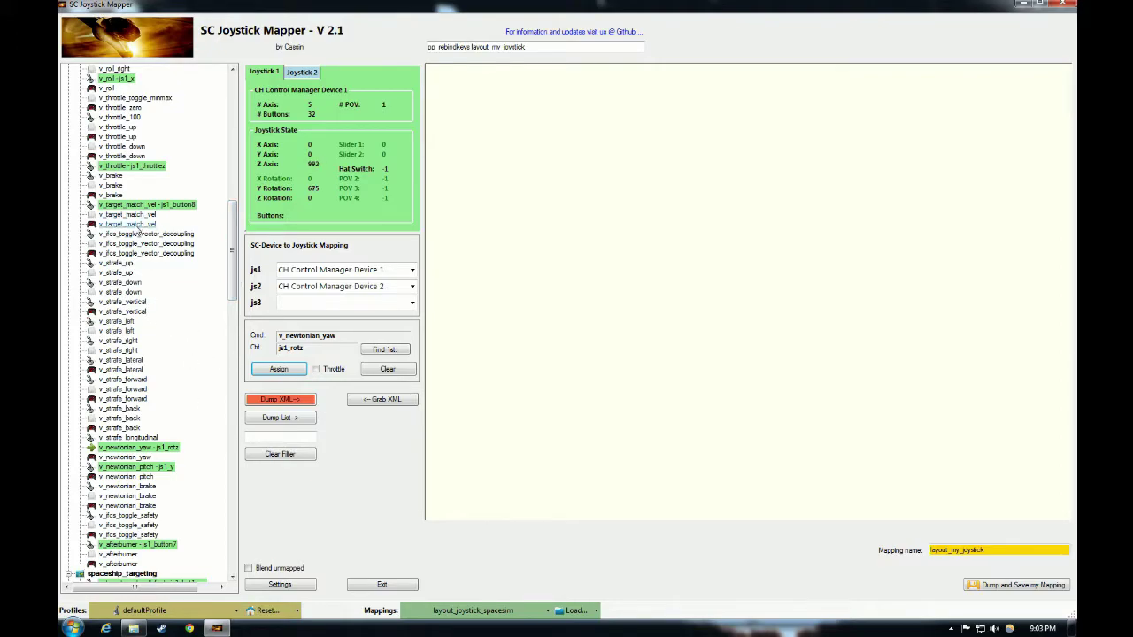
click(124, 302)
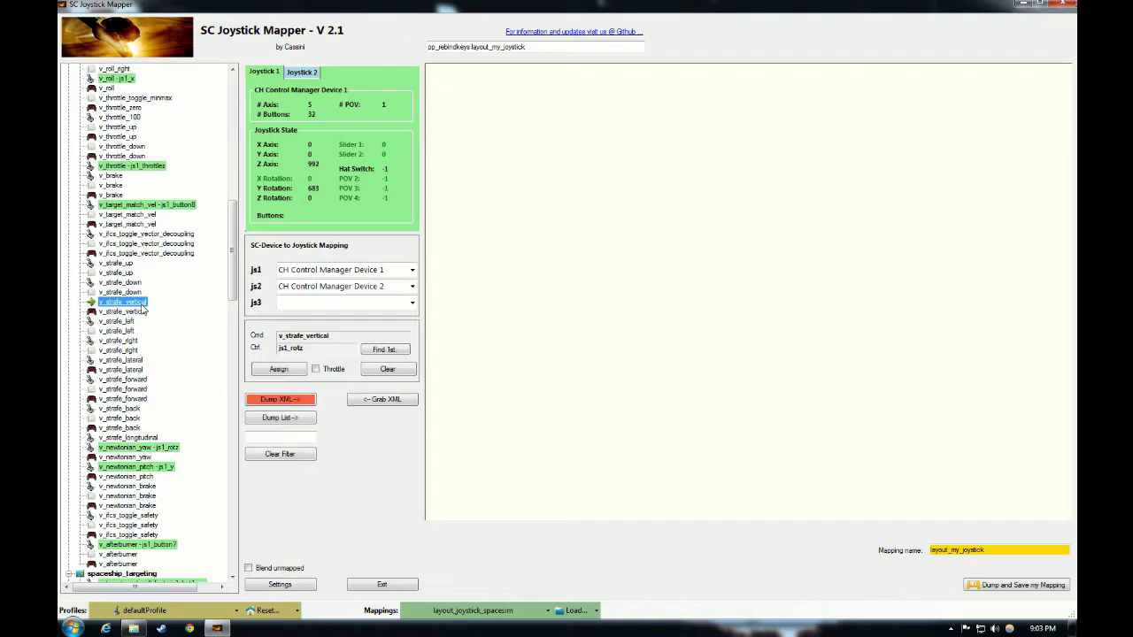
click(122, 360)
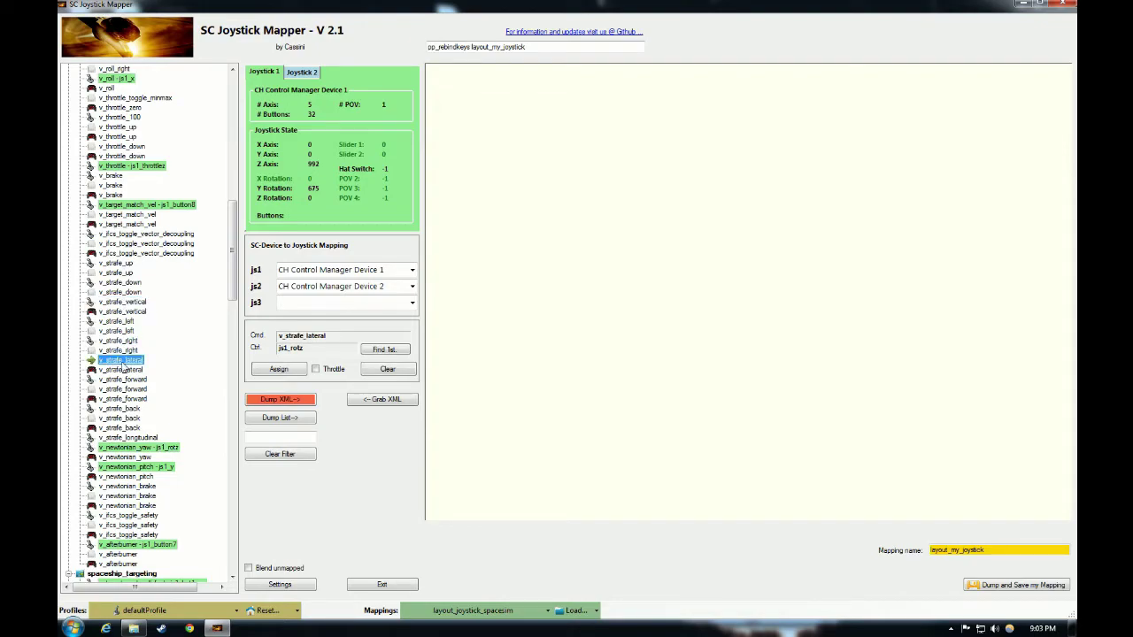
click(117, 303)
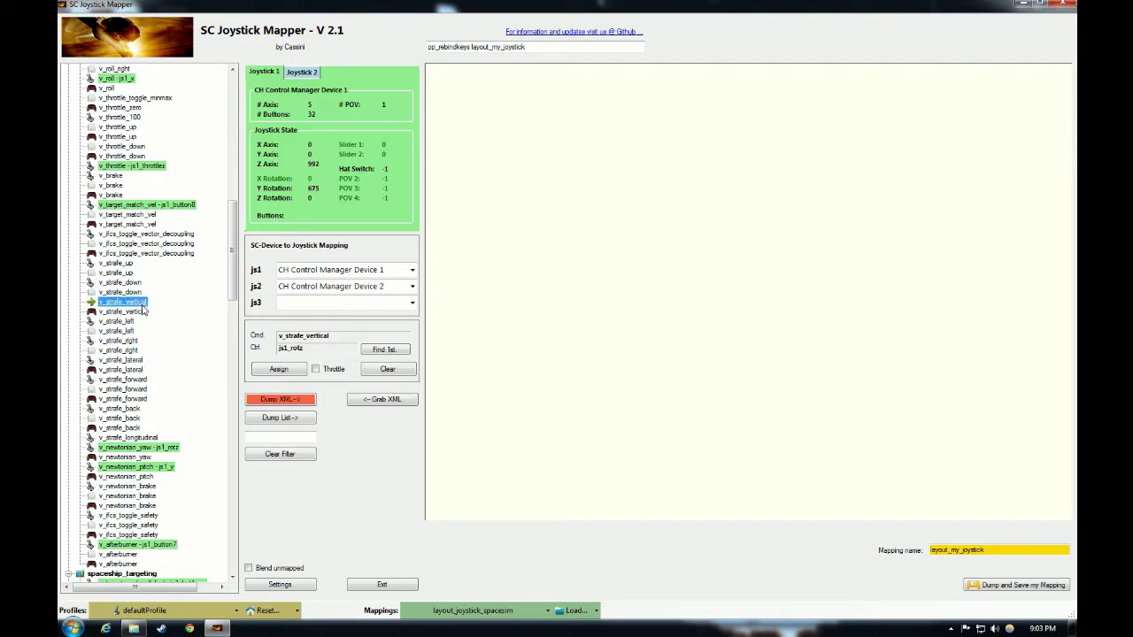
click(298, 75)
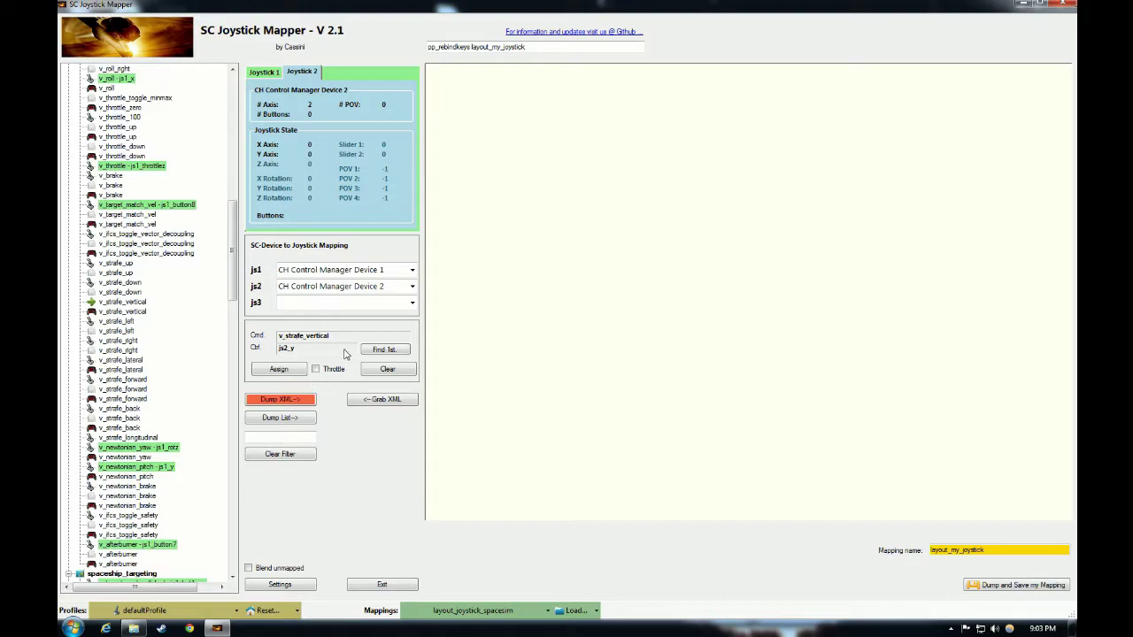
click(295, 371)
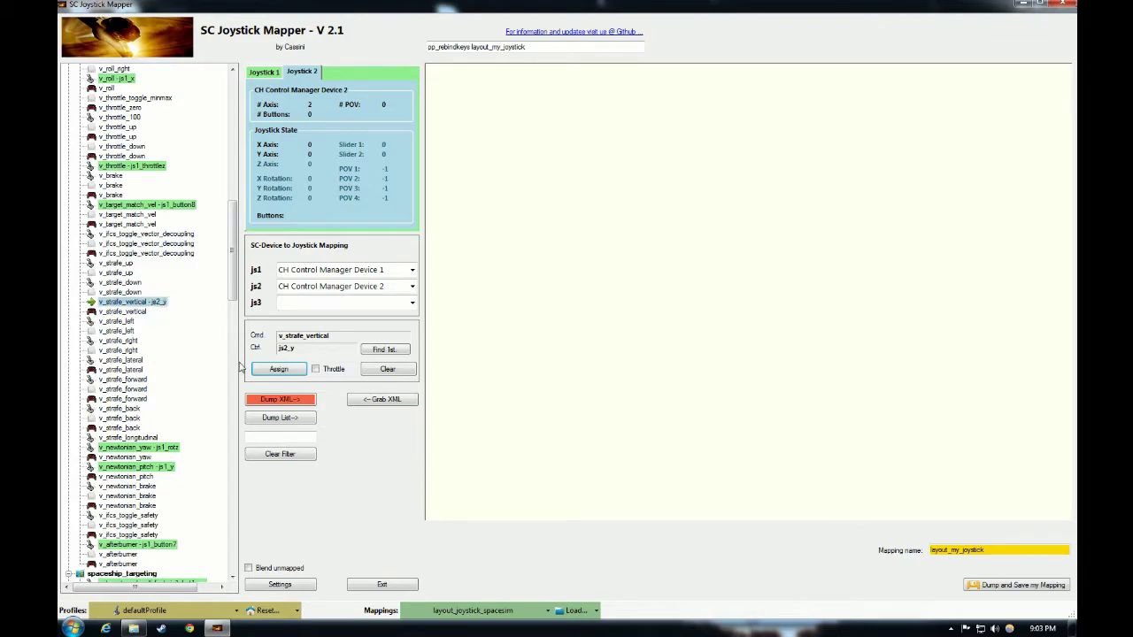
click(137, 361)
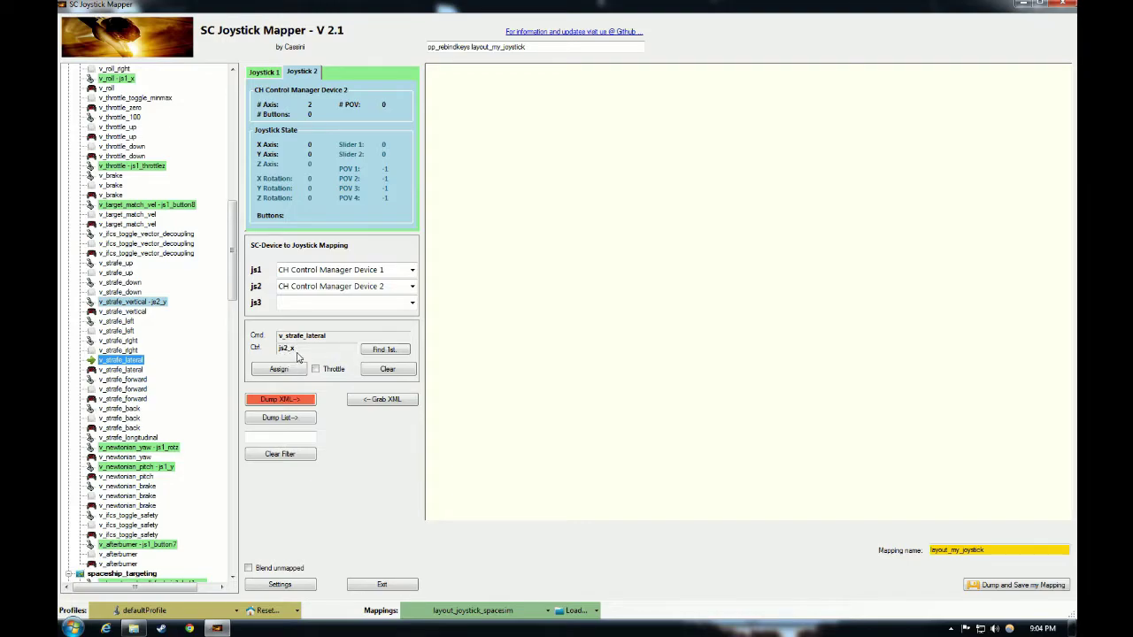
click(287, 372)
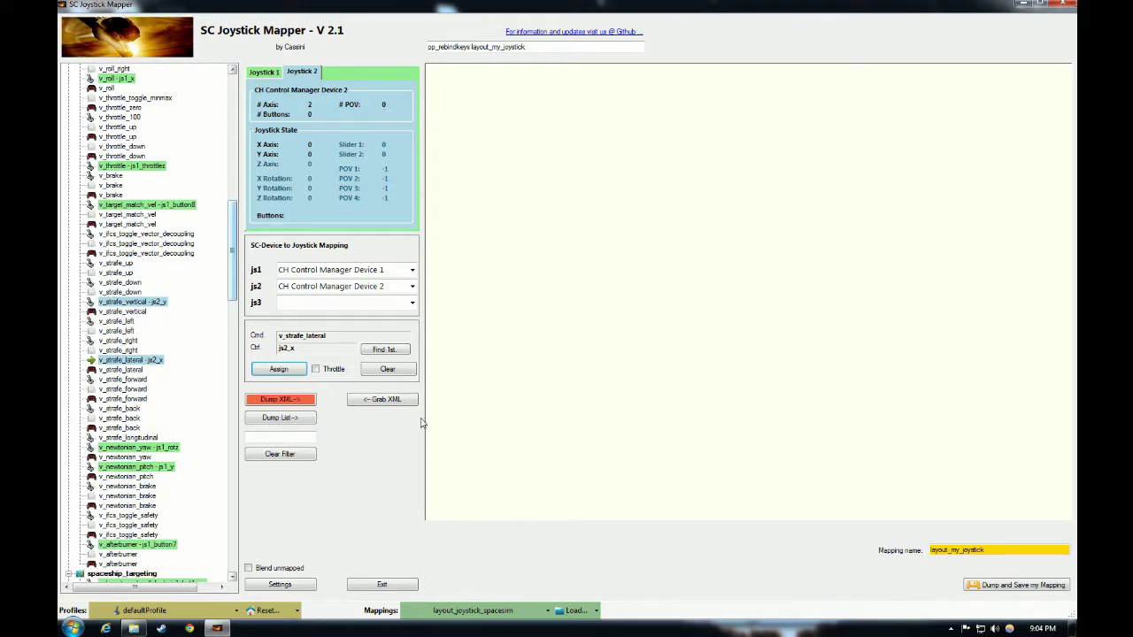
- Dump the mappings to XML and save them in the SCJM folder as a mapping file named demo_map
click(283, 401)
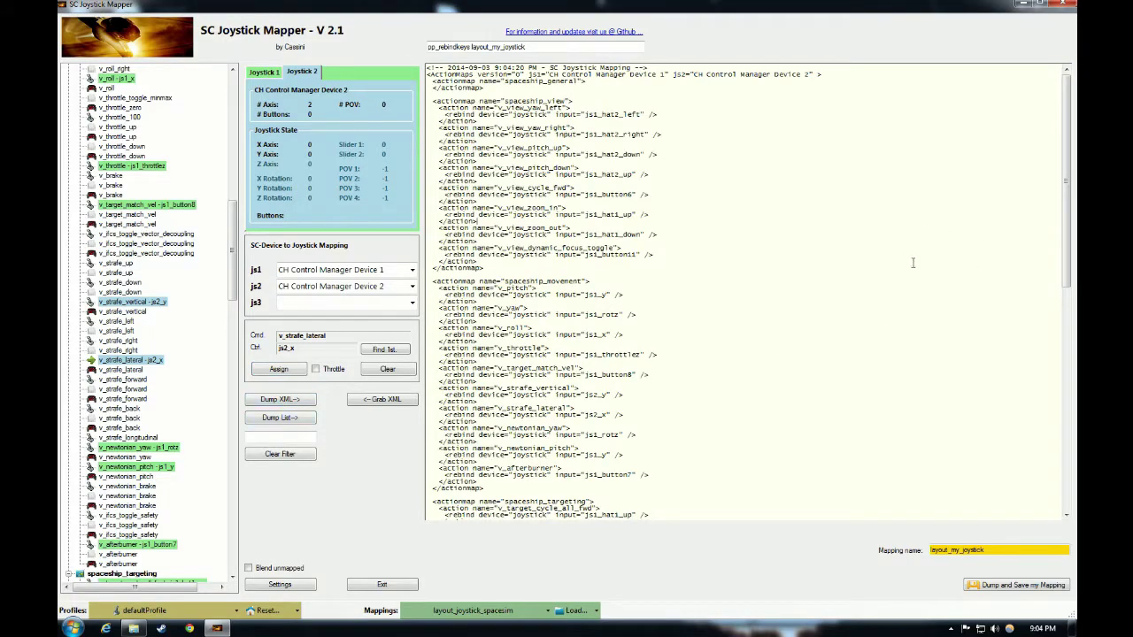
drag(1066, 133, 1069, 100)
right_click(699, 258)
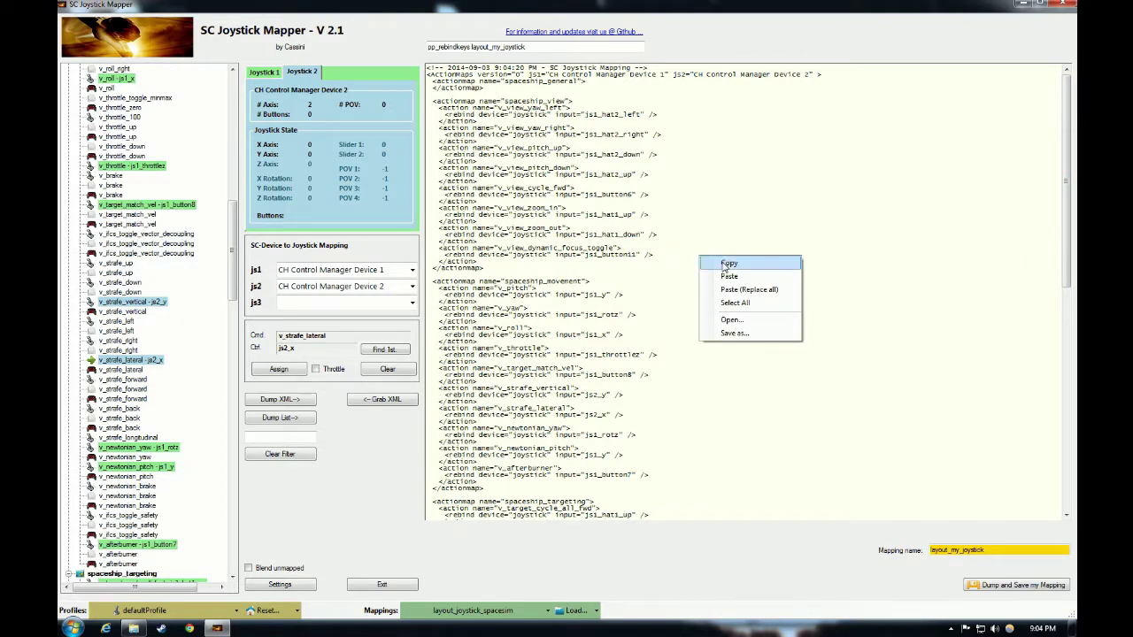
click(735, 333)
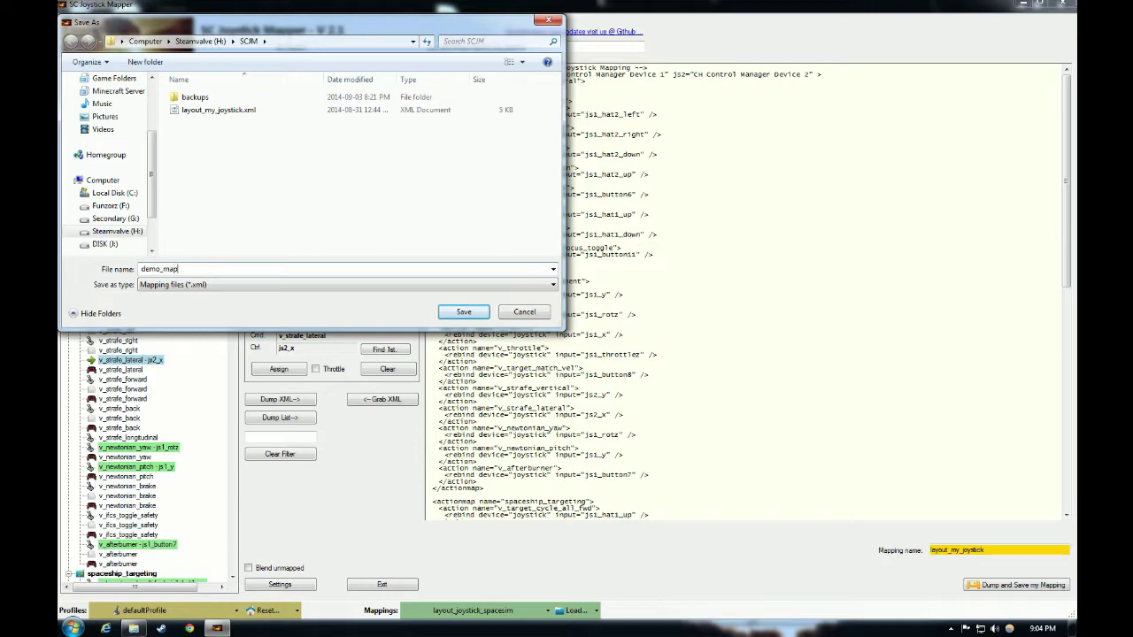
click(463, 311)
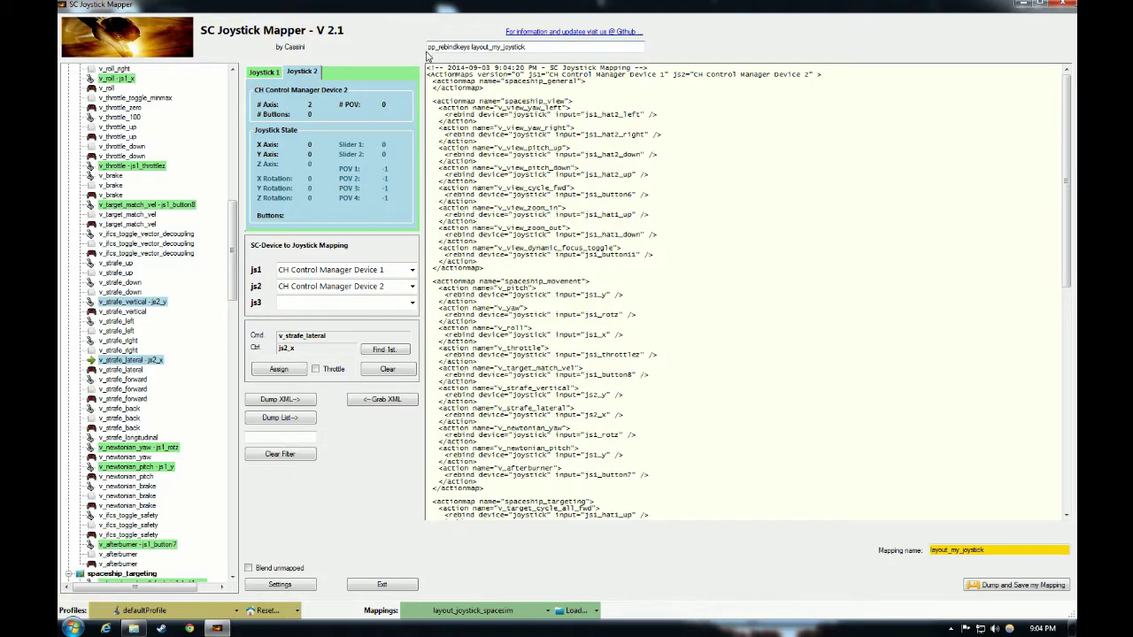
- Highlight pp_rebindkeys in the command for loading the joystick layout
drag(429, 47, 465, 41)
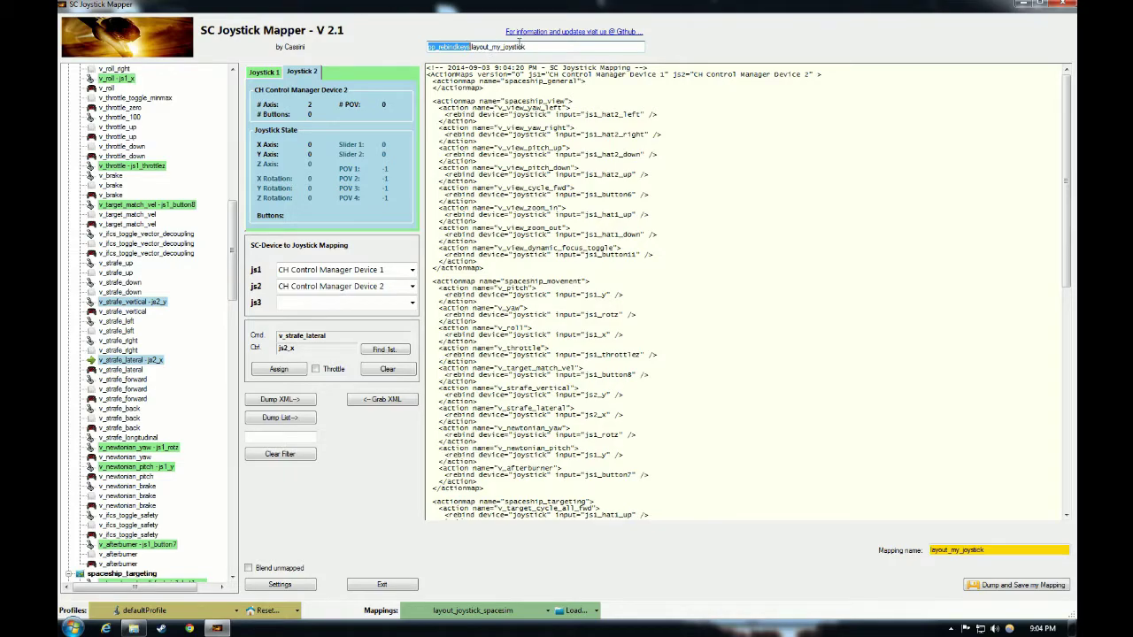
- Copy the highlighted pp_rebindkeys command and close the joystick mapper to return to the SCJM folder
right_click(454, 51)
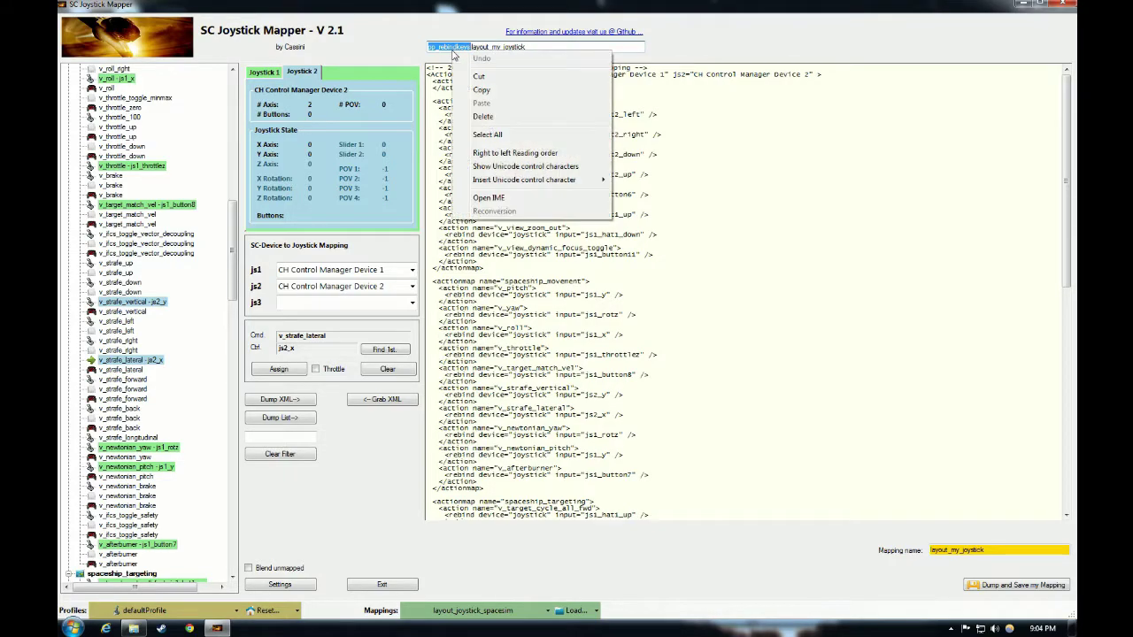
click(483, 91)
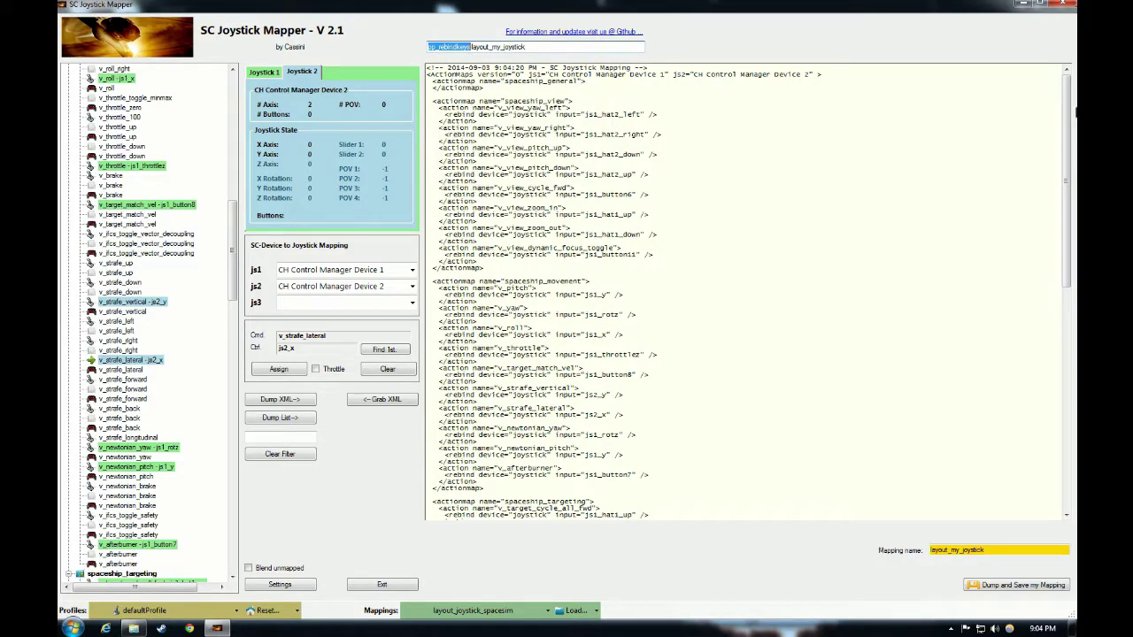
click(1062, 4)
click(565, 346)
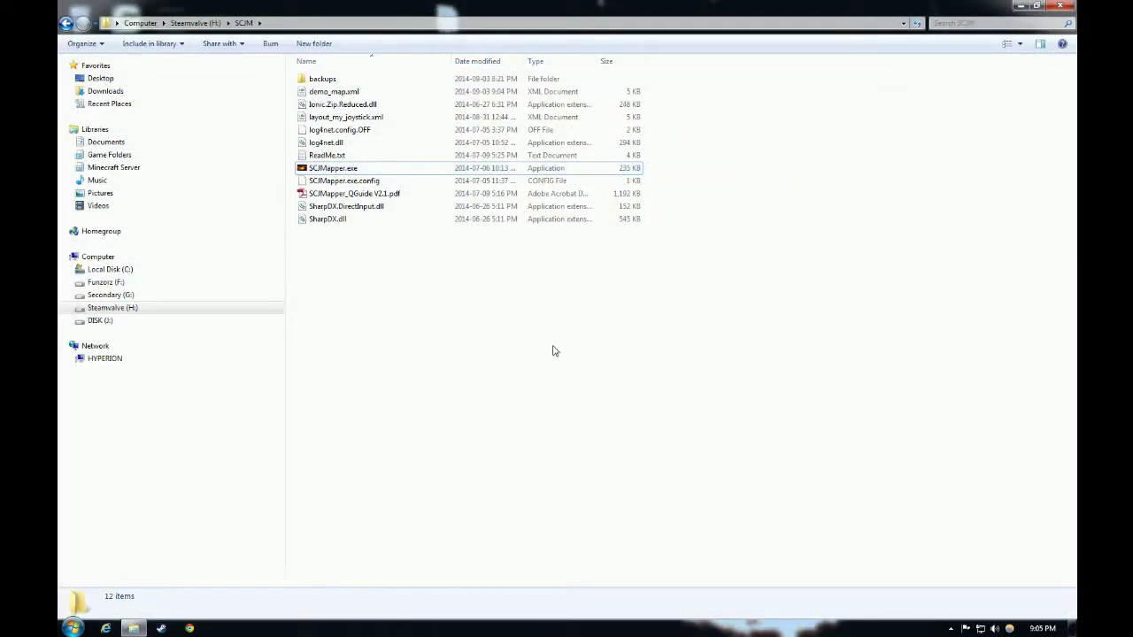
- Create a new text document named sc map.txt in the SCJM folder
right_click(352, 314)
click(347, 285)
right_click(348, 289)
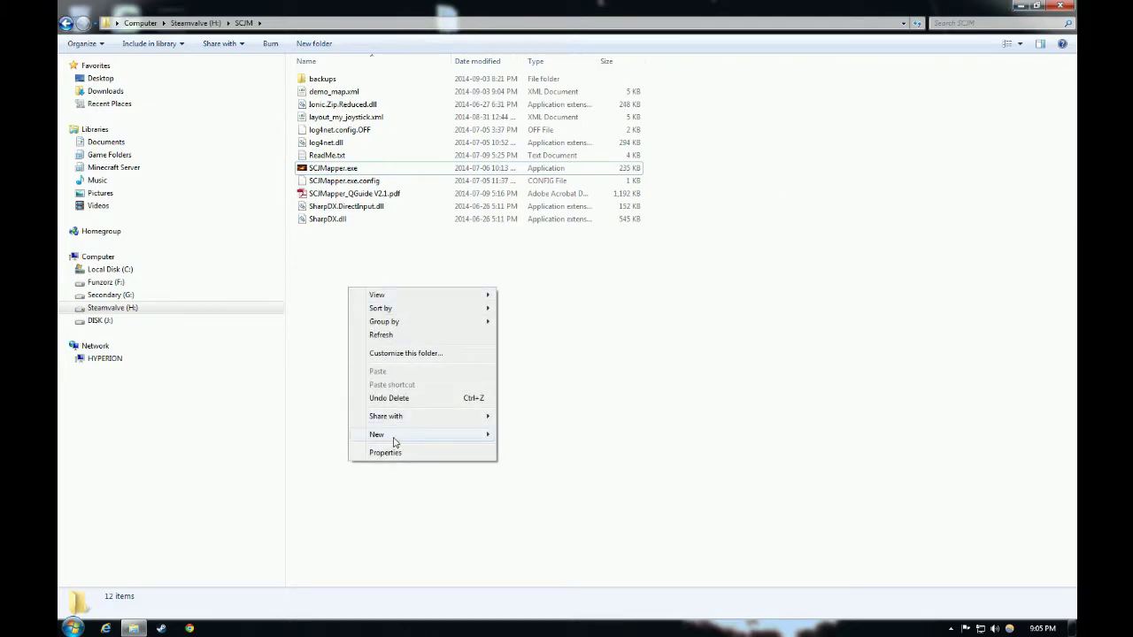
mouse_move(412, 439)
click(538, 407)
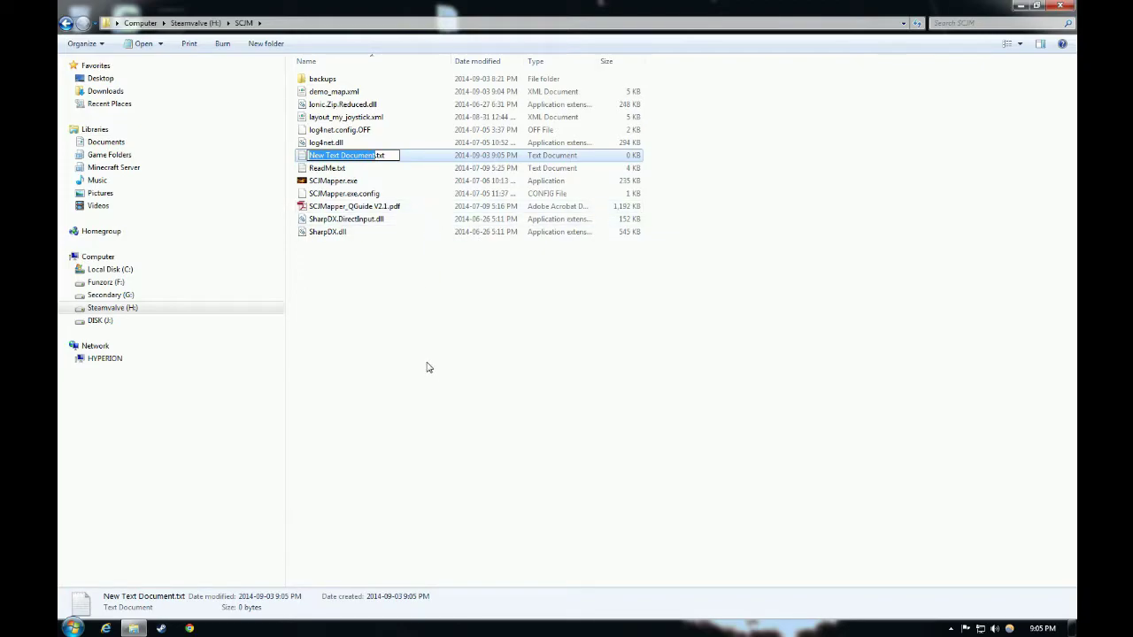
text(sc)
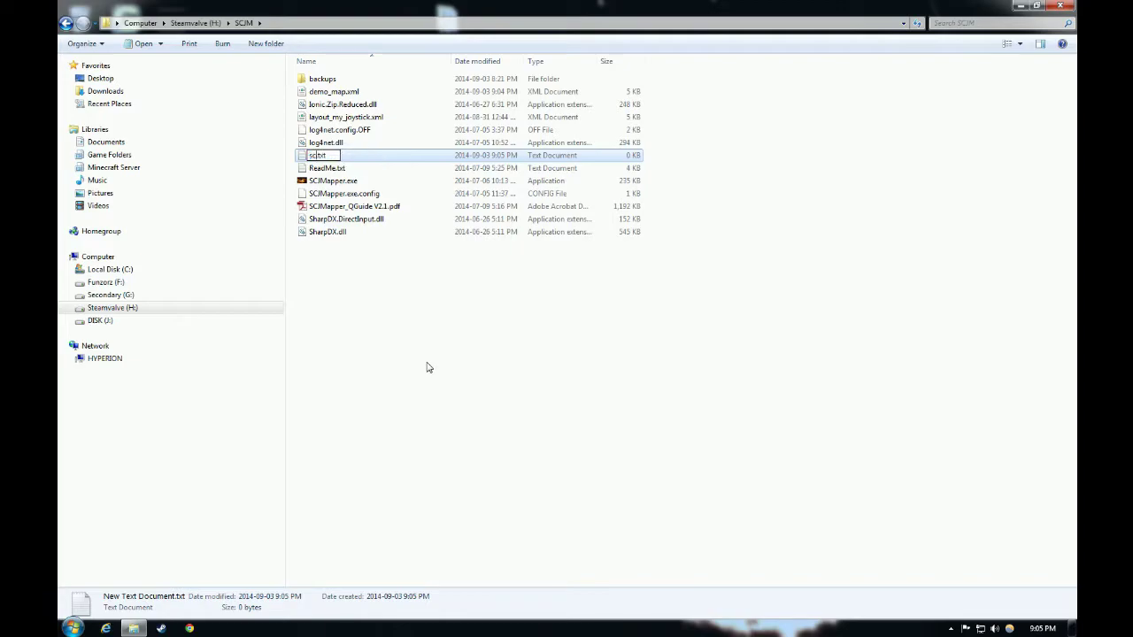
text( map)
key(Return)
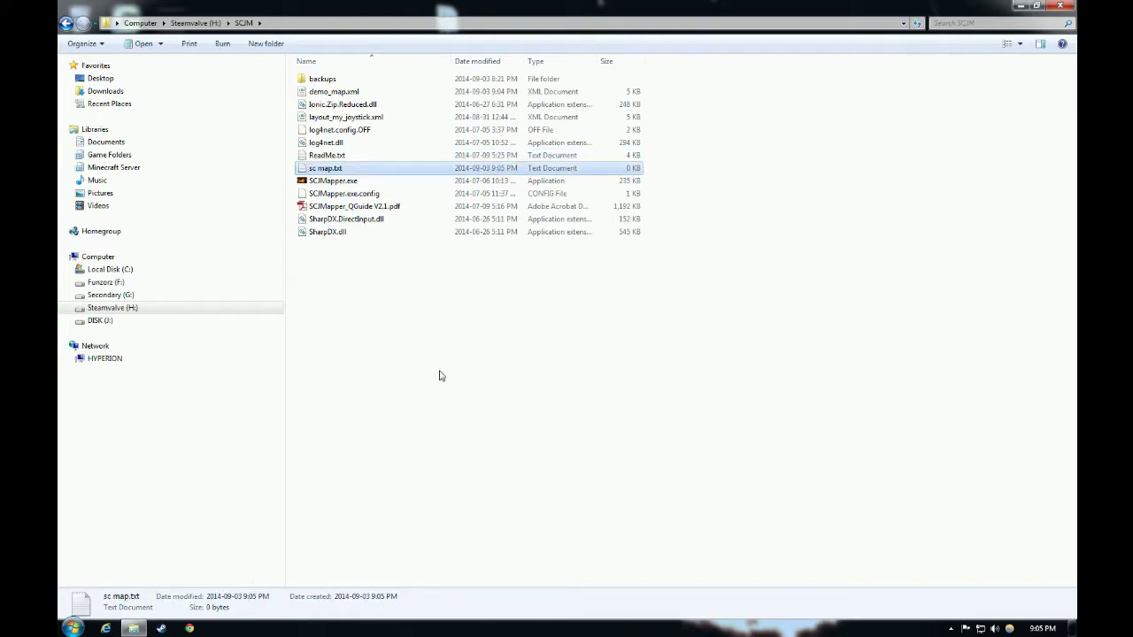
- Open sc map.txt in Notepad, paste pp_rebindkeys and add the copied folder path H:\SCJM\ after it
double_click(326, 170)
key(ctrl+v)
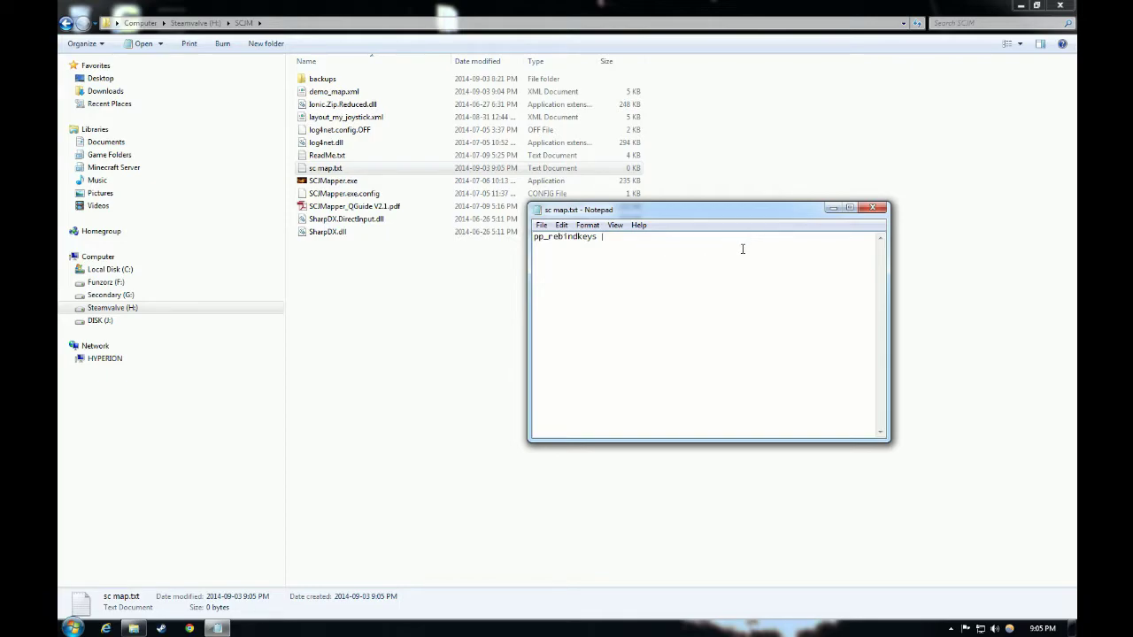
click(292, 24)
key(ctrl+c)
key(alt+Tab)
key(ctrl+v)
text(\)
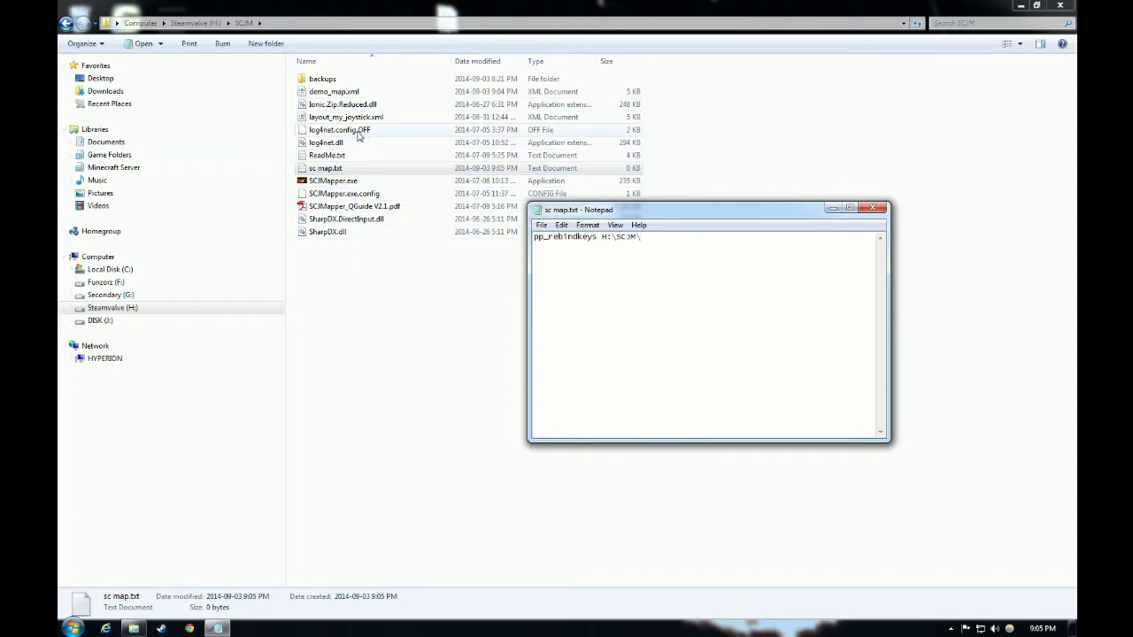
- Complete the path with the file name demo_map.xml copied from the SCJM folder and save the text file
click(342, 93)
key(F2)
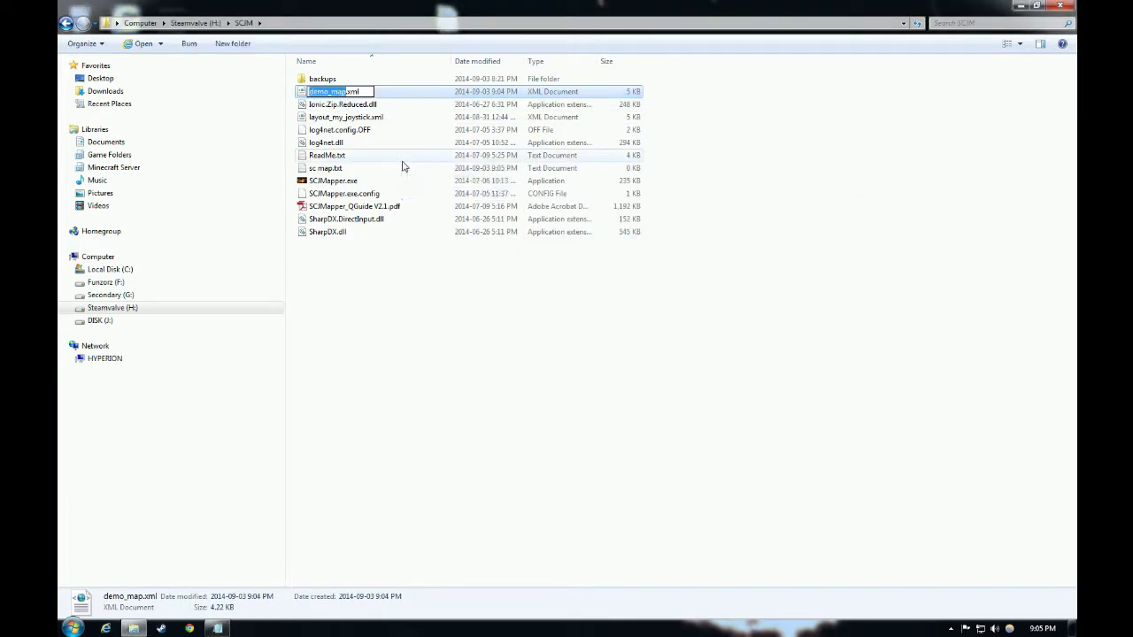
key(alt+Tab)
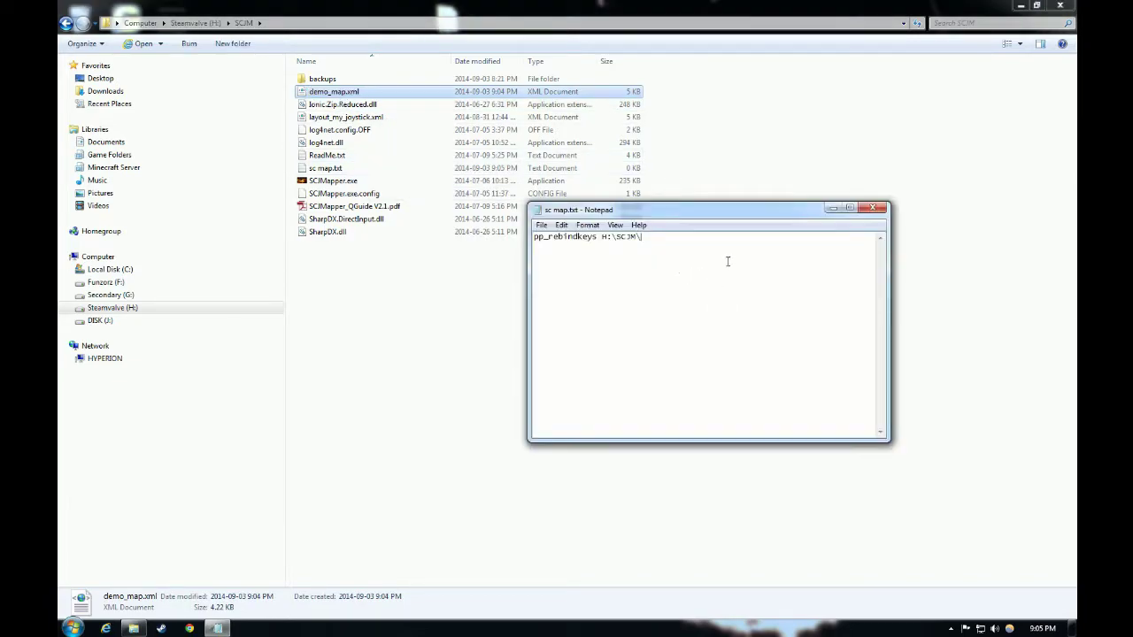
key(ctrl+v)
click(540, 225)
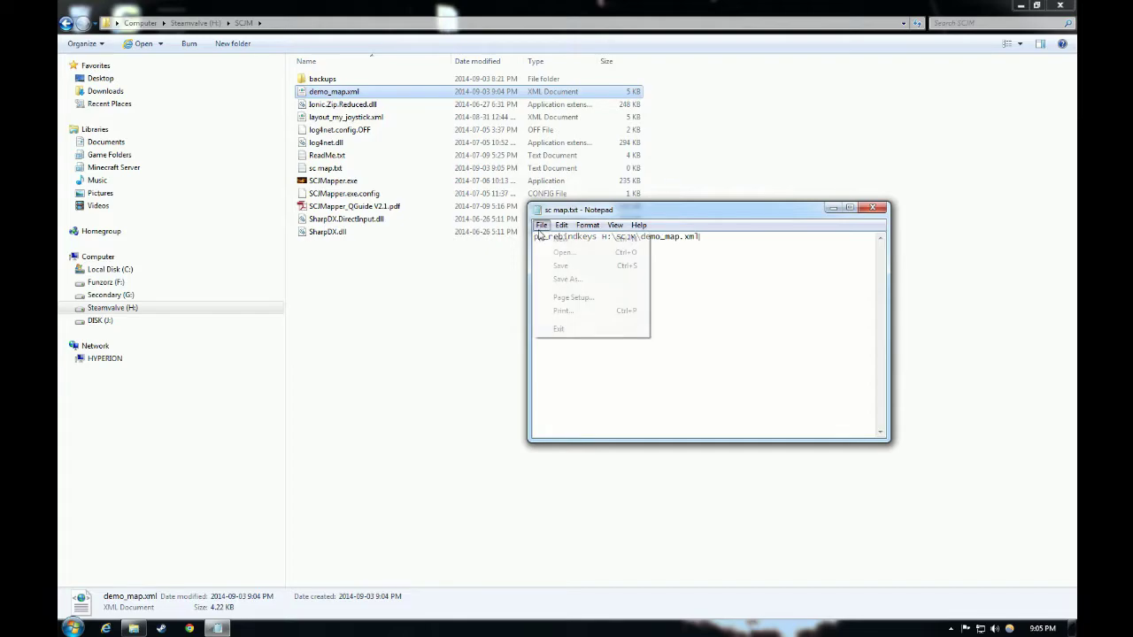
click(569, 268)
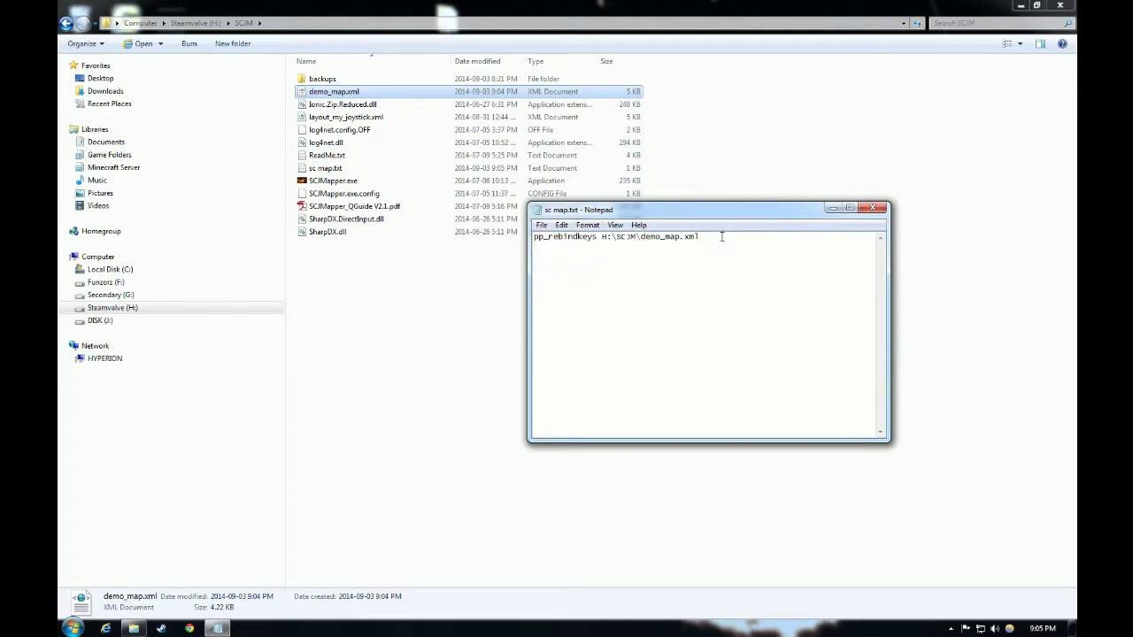
- Copy the whole line pp_rebindkeys H:\SCJM\demo_map.xml from the text file and minimize the folder window
drag(717, 241, 534, 237)
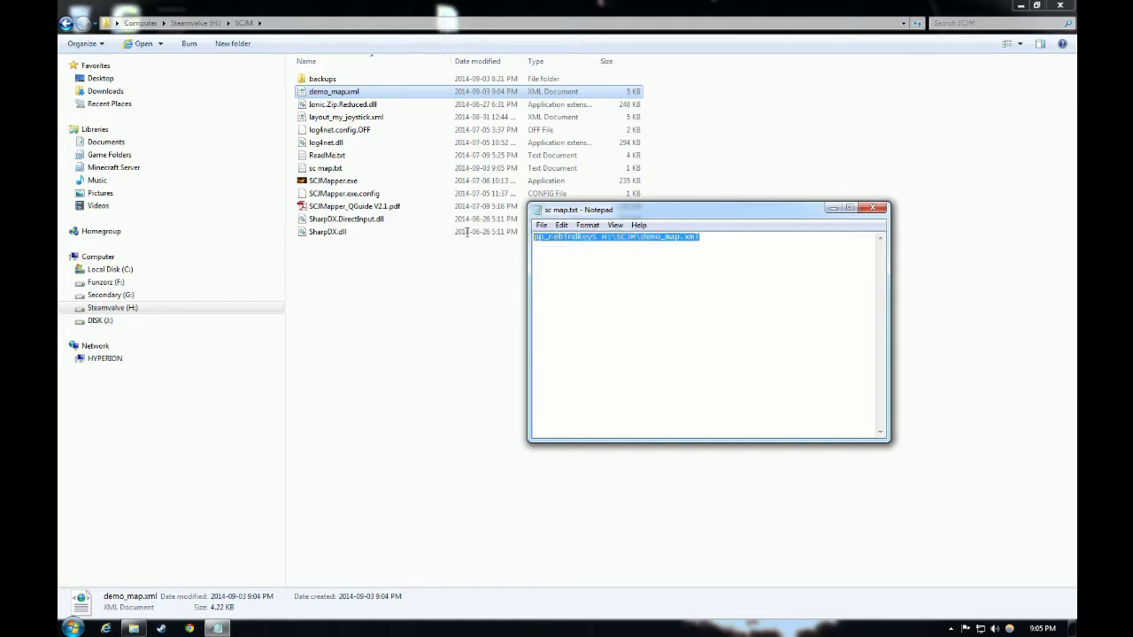
right_click(599, 237)
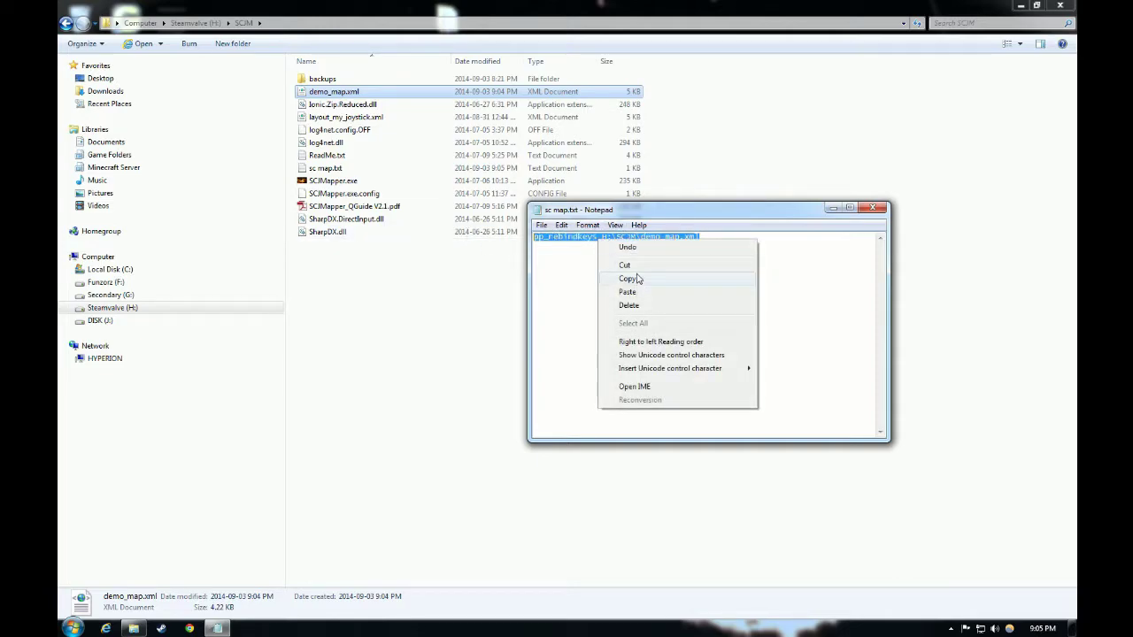
click(628, 278)
click(745, 257)
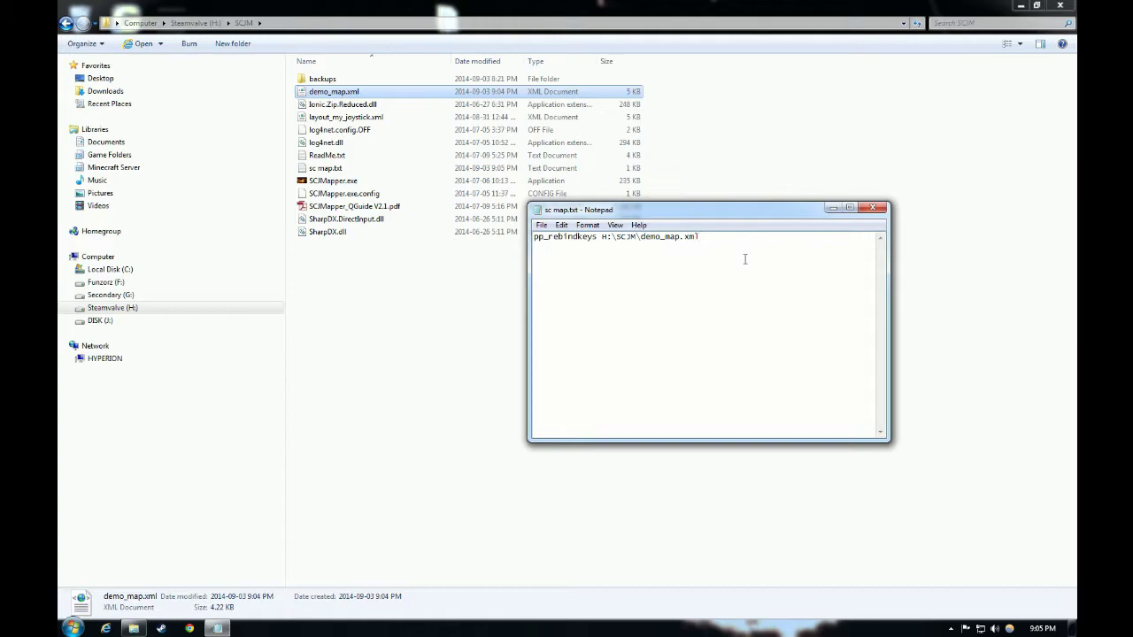
click(1018, 7)
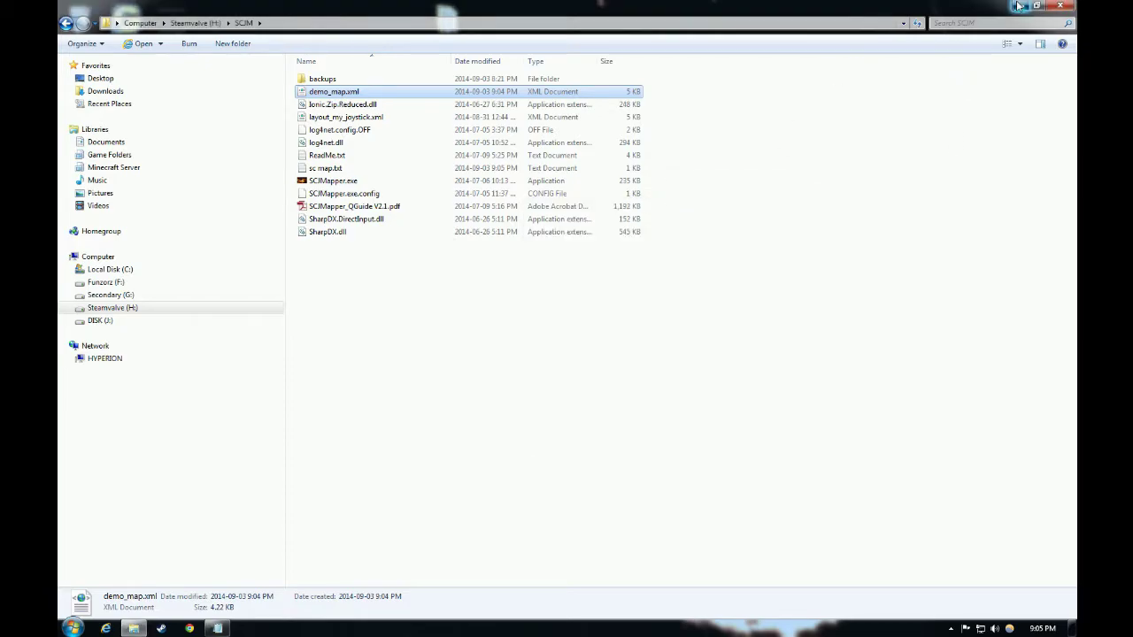
click(1017, 6)
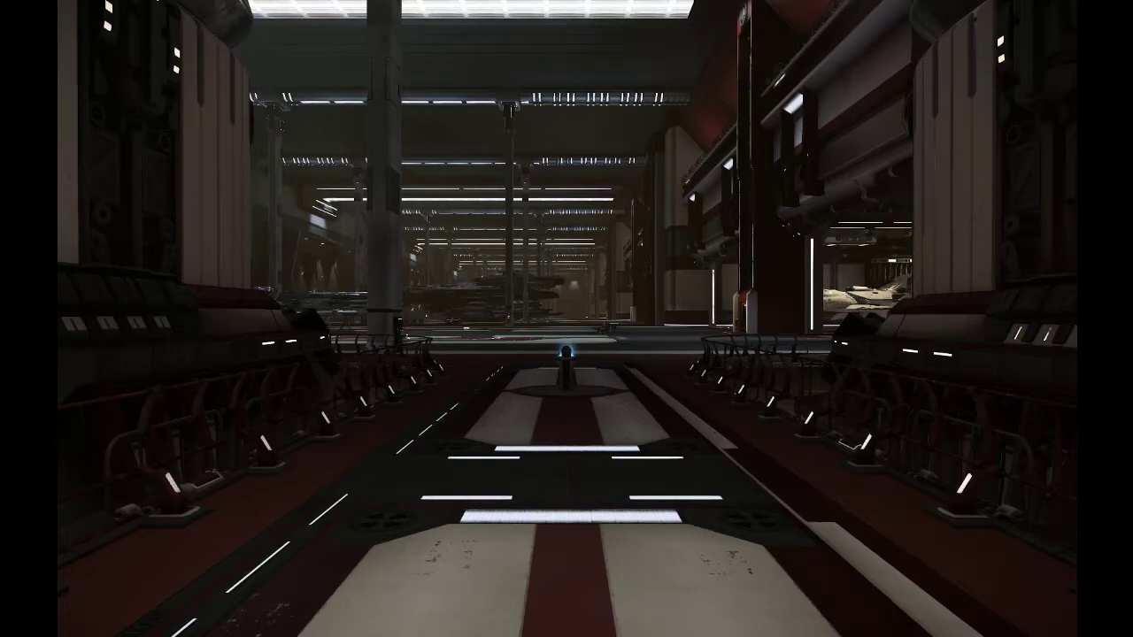
- In Star Citizen, run the copied command pp_rebindkeys H:\SCJM\demo_map.xml in the game console and close the console
key(grave)
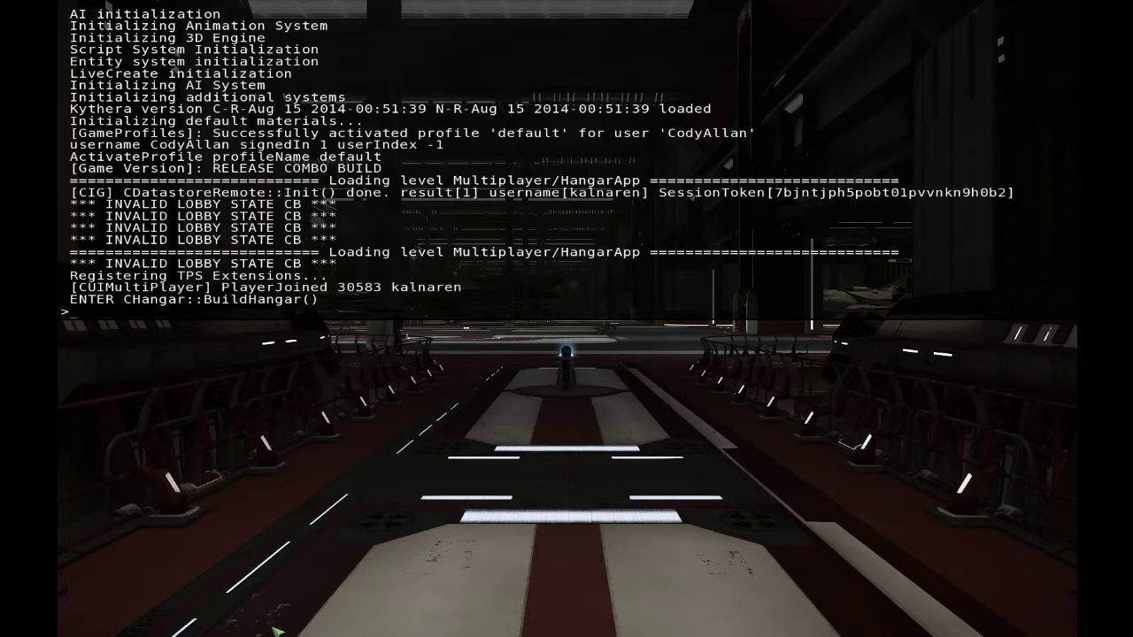
key(ctrl+v)
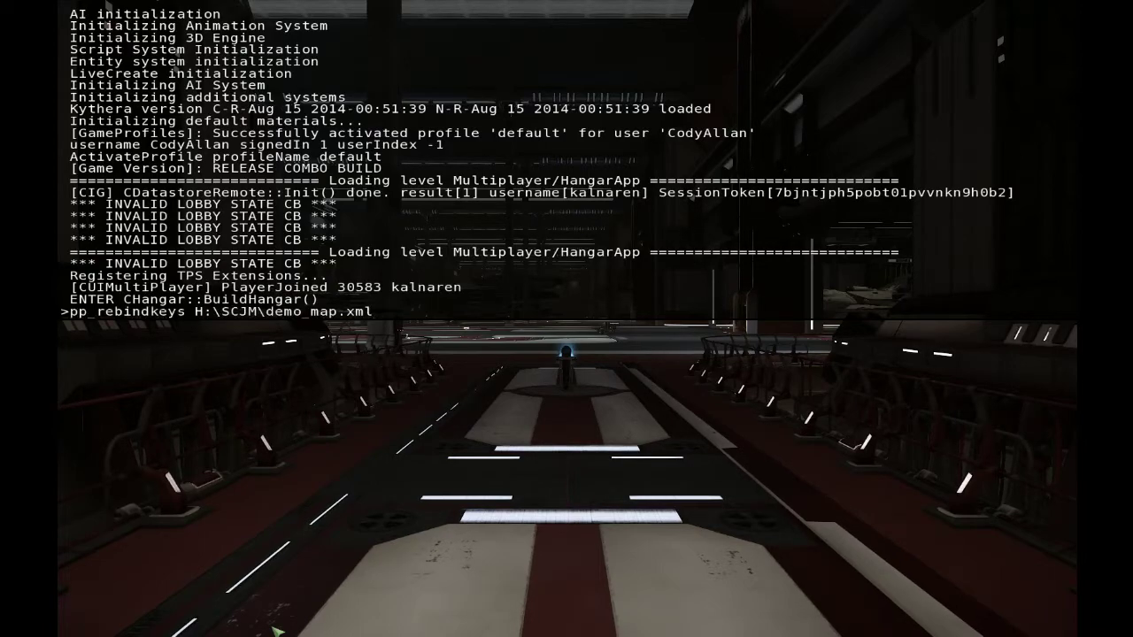
key(Return)
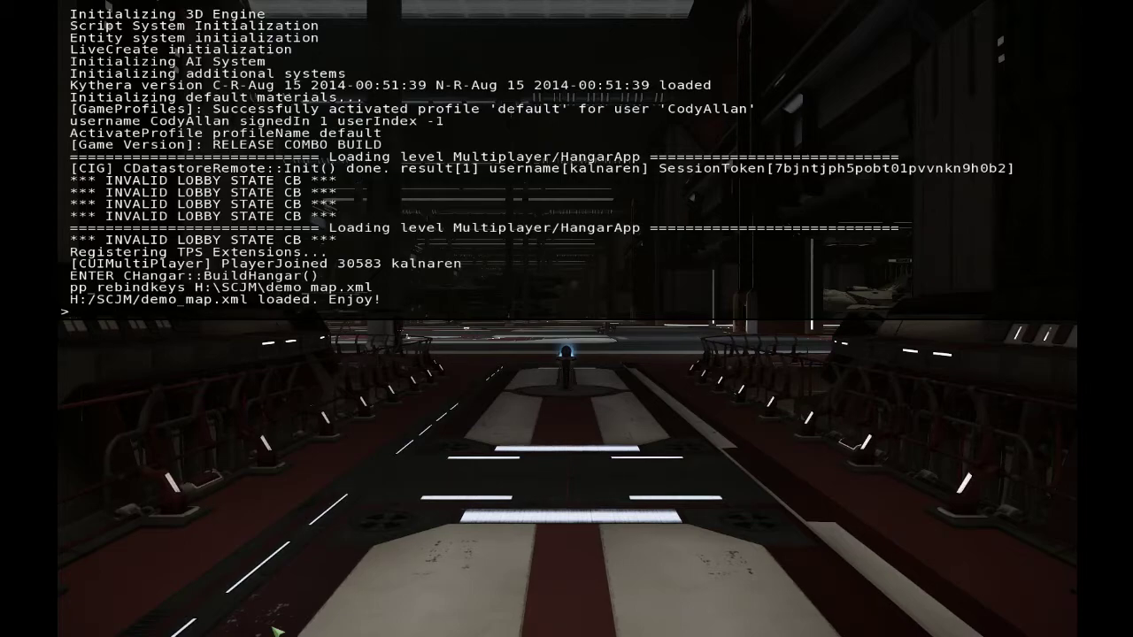
key(grave)
key(w)
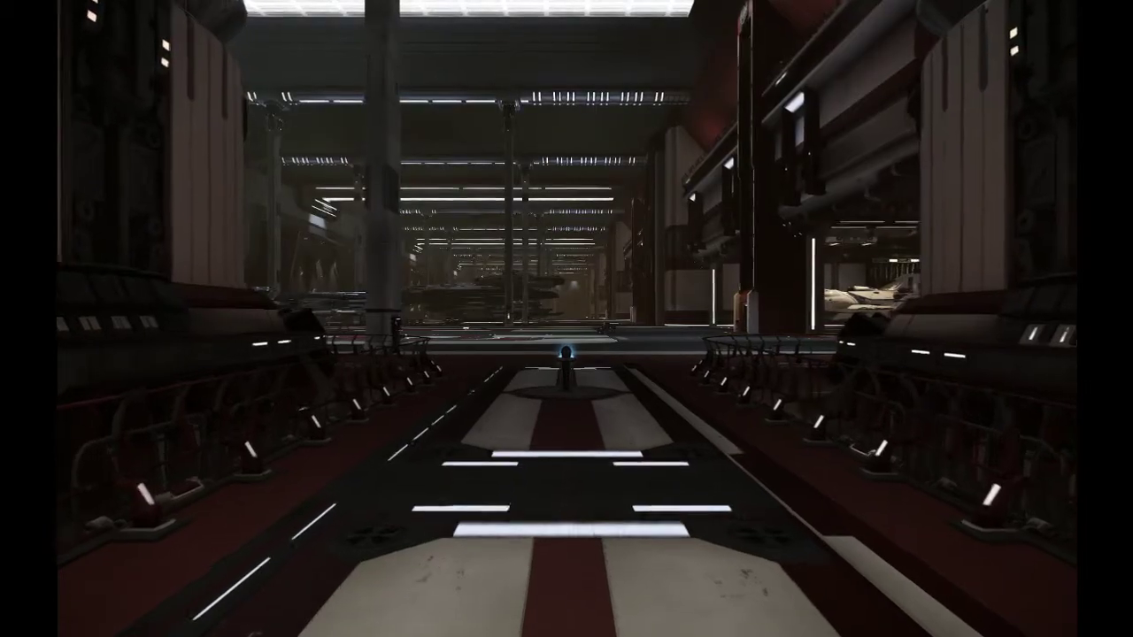
key(w)
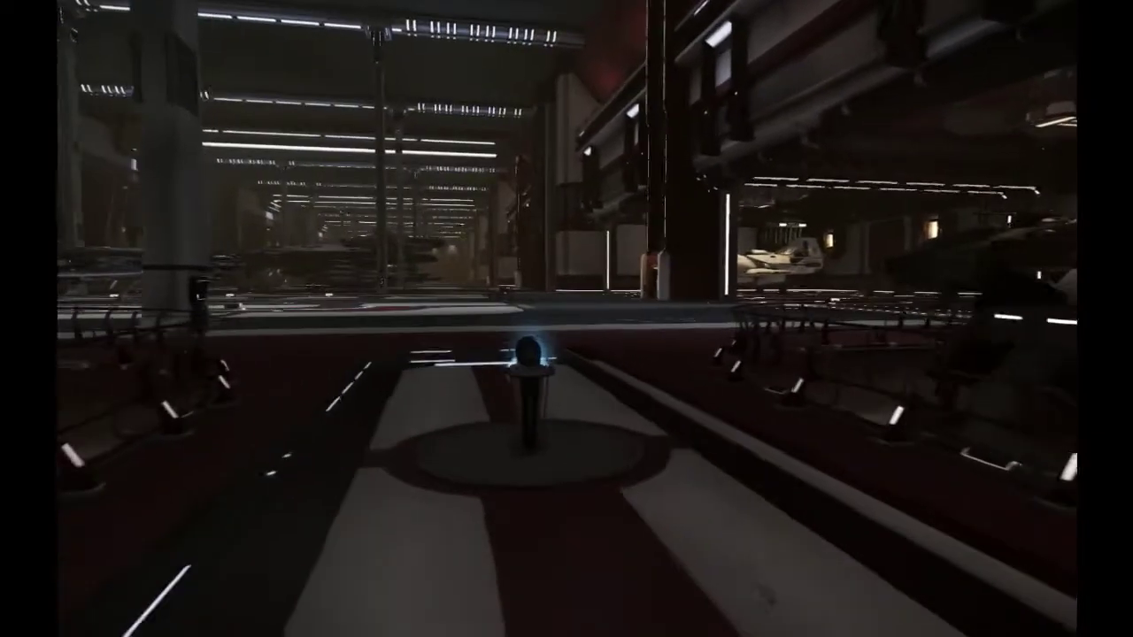
key(w)
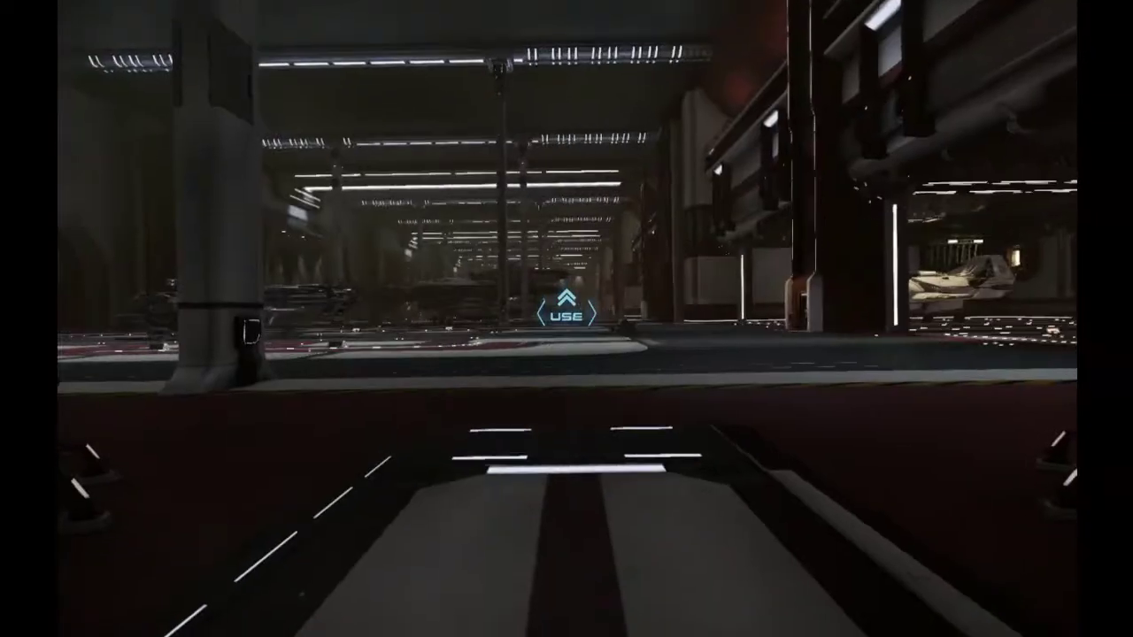
key(f)
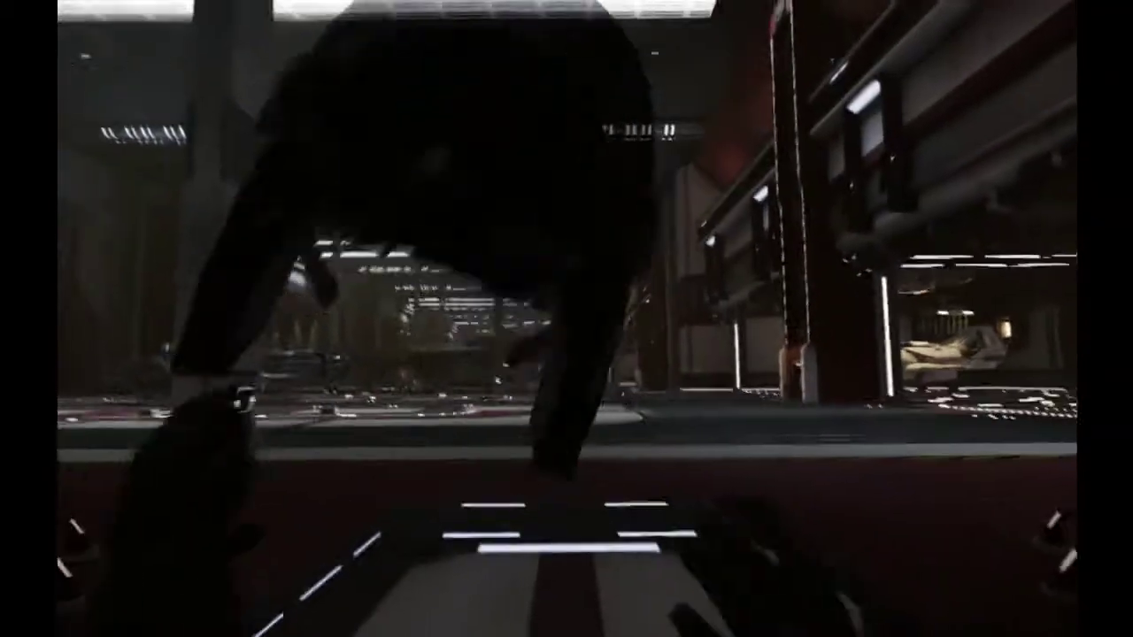
key(f)
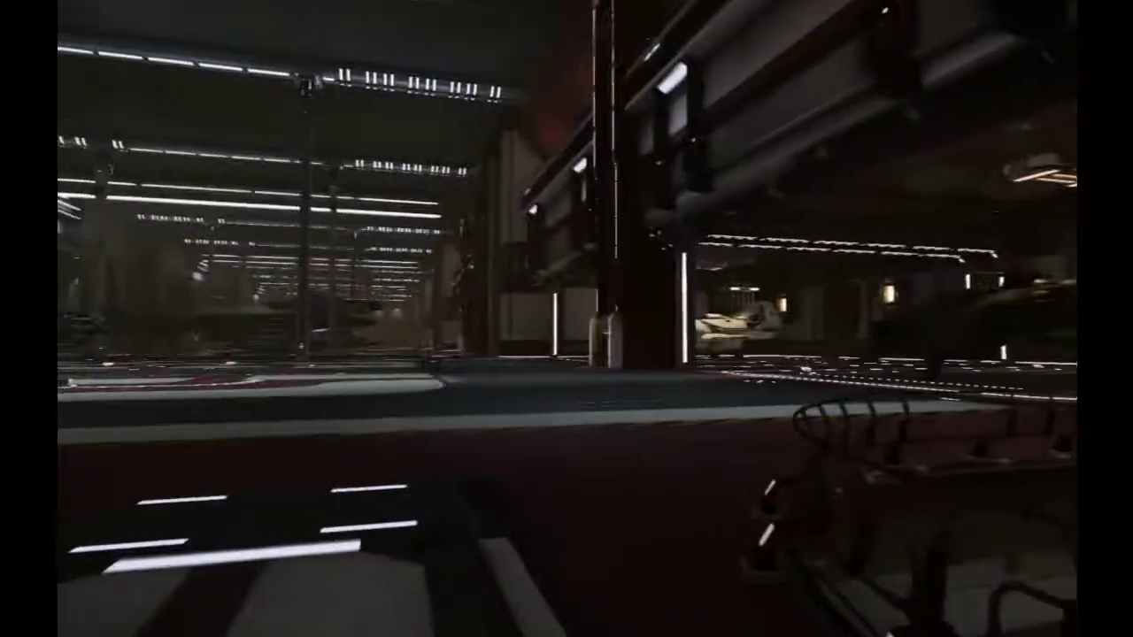
key(w)
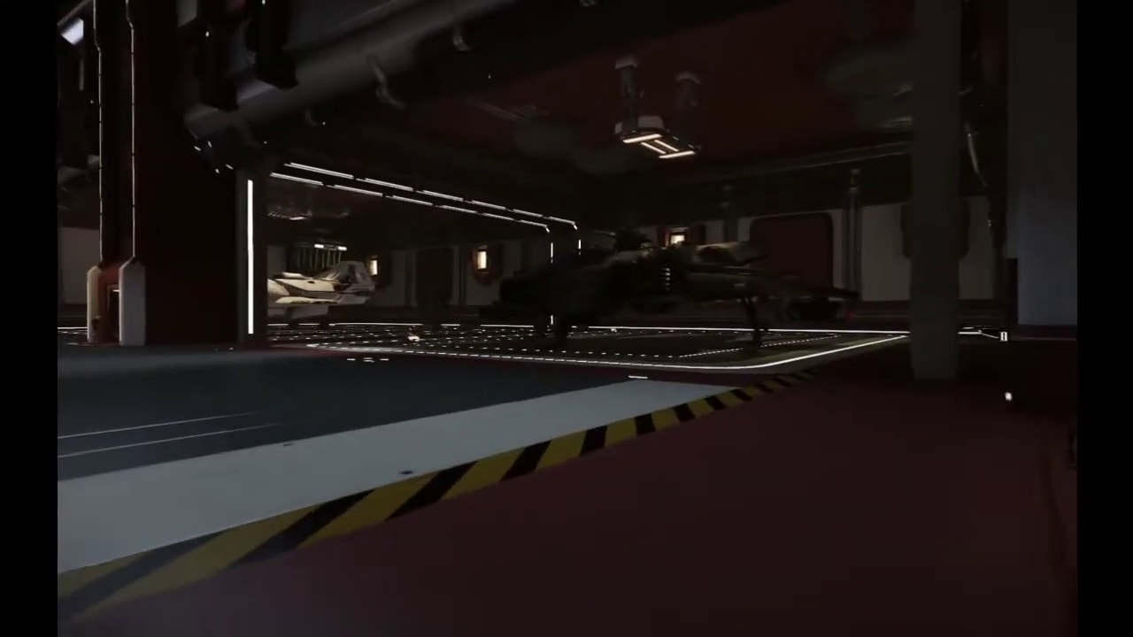
key(w)
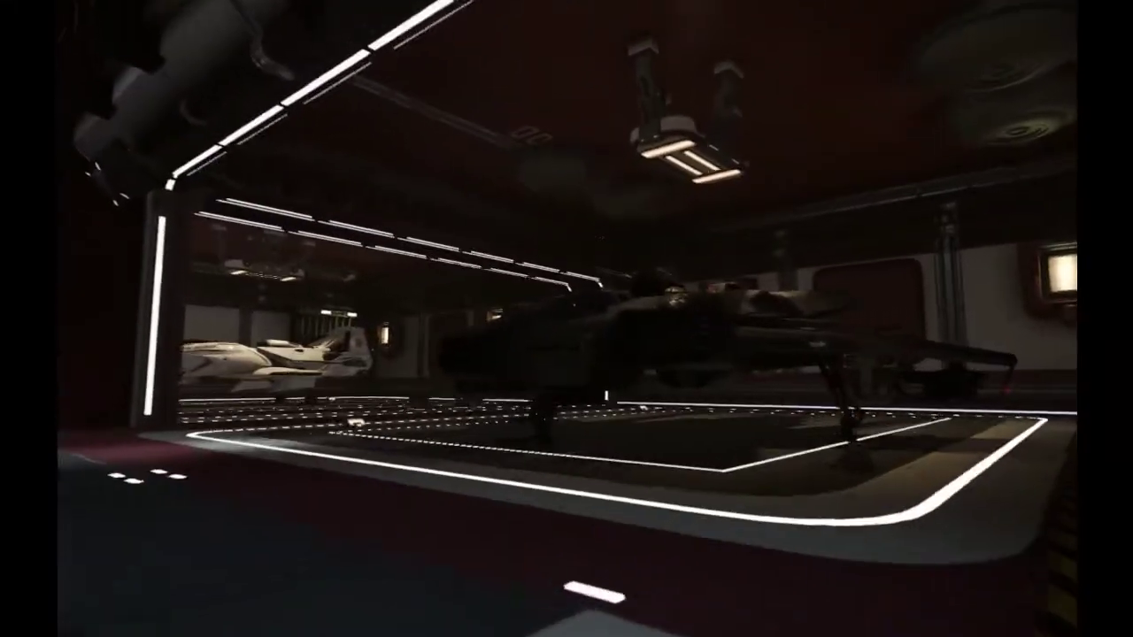
key(w)
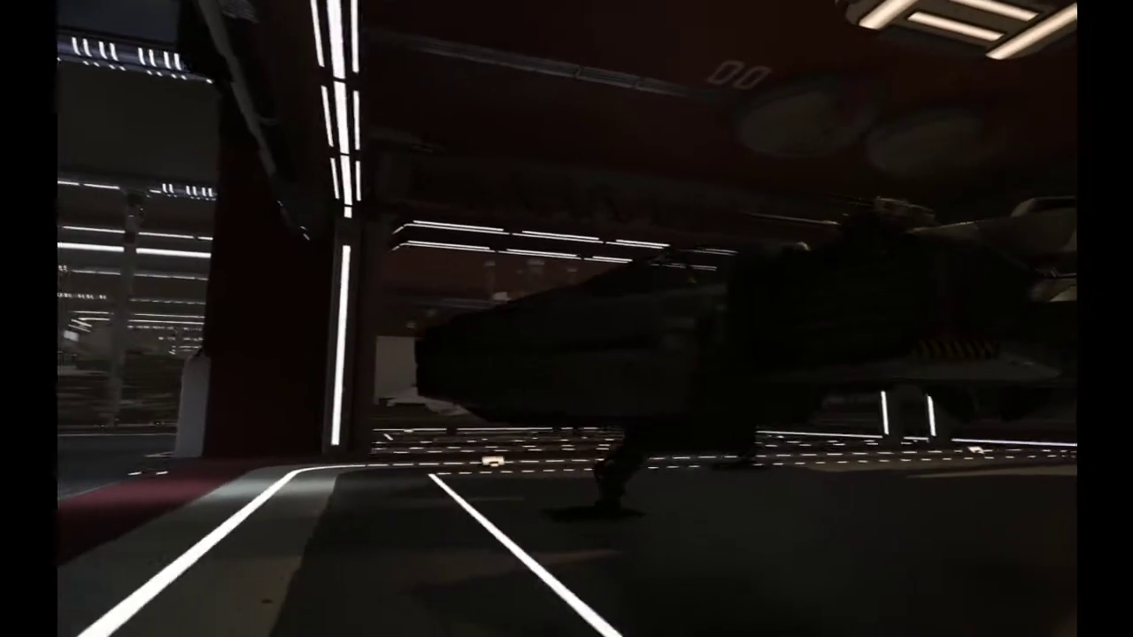
key(w)
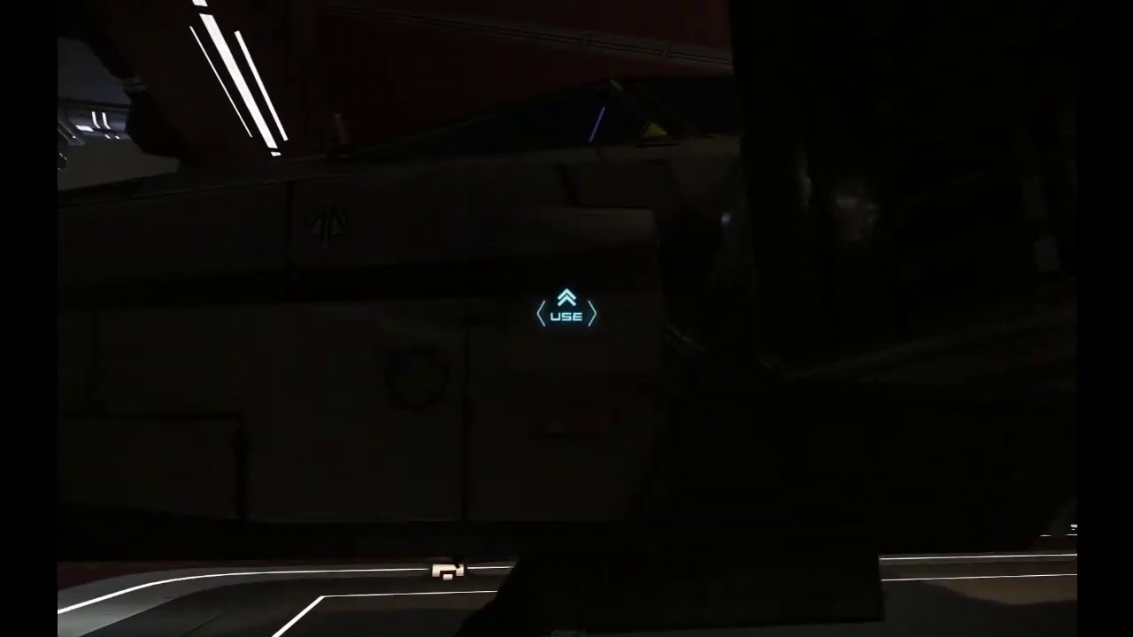
key(w)
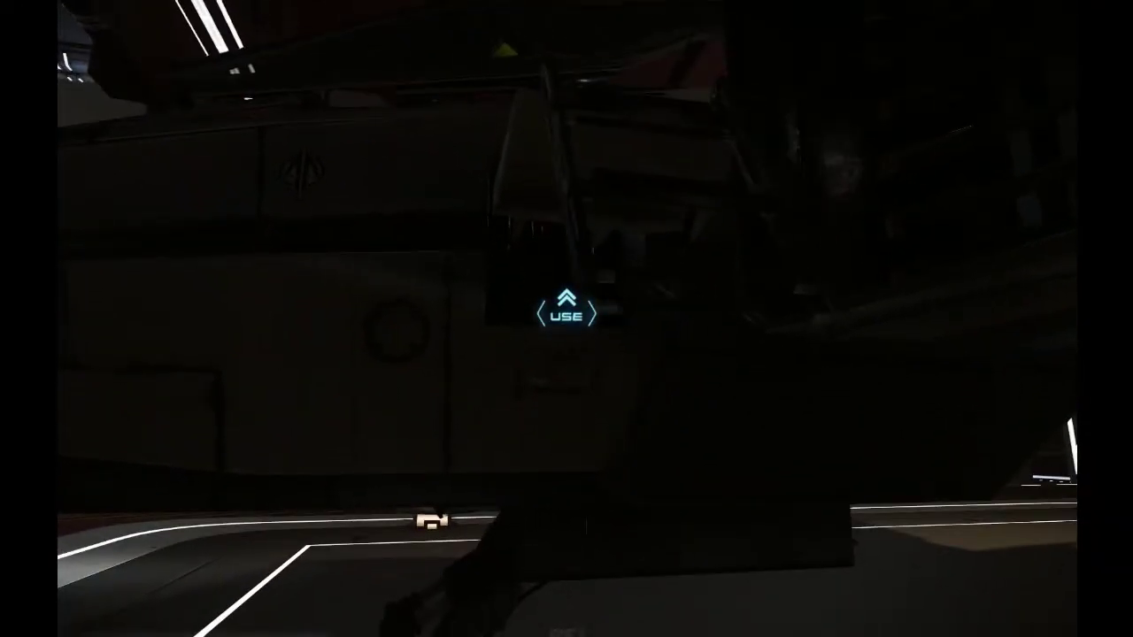
key(f)
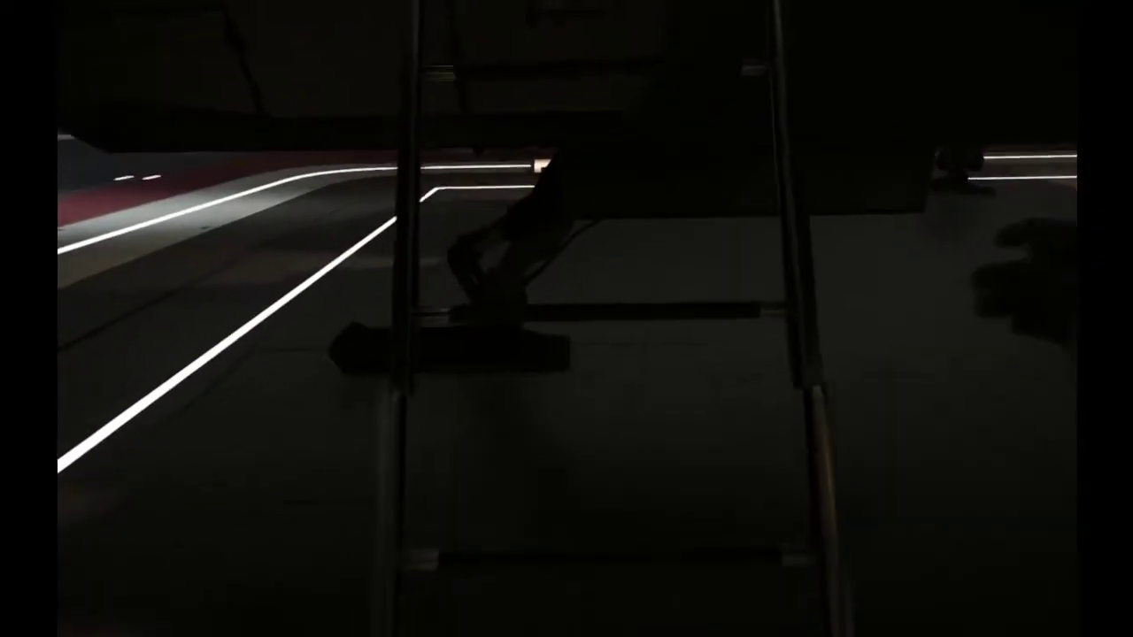